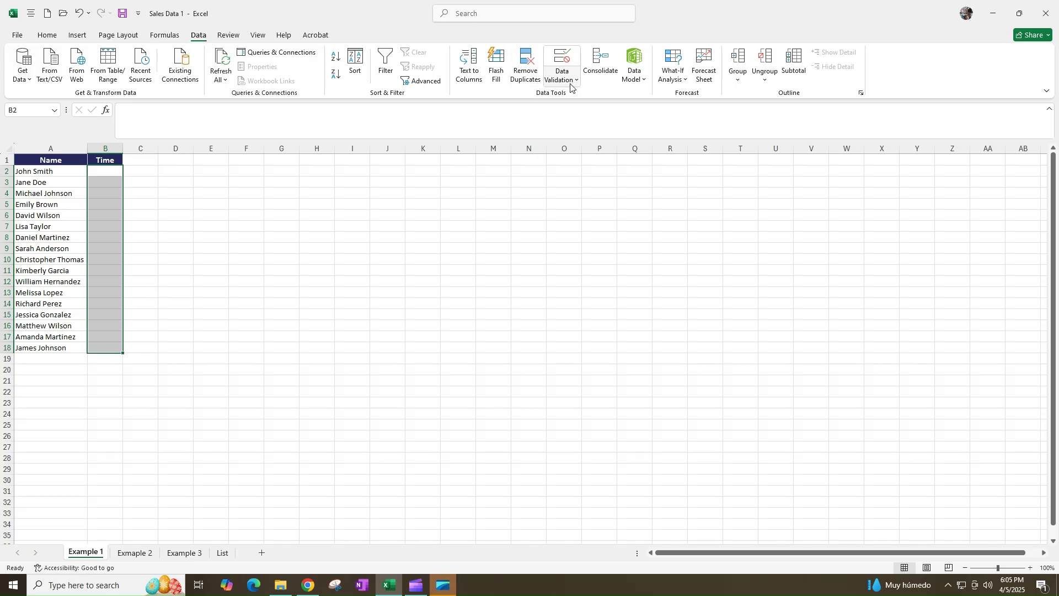
Restrict the selected Time cells B2:B18 with data validation to times between 8 AM and 5 PM.
left_click(561, 67)
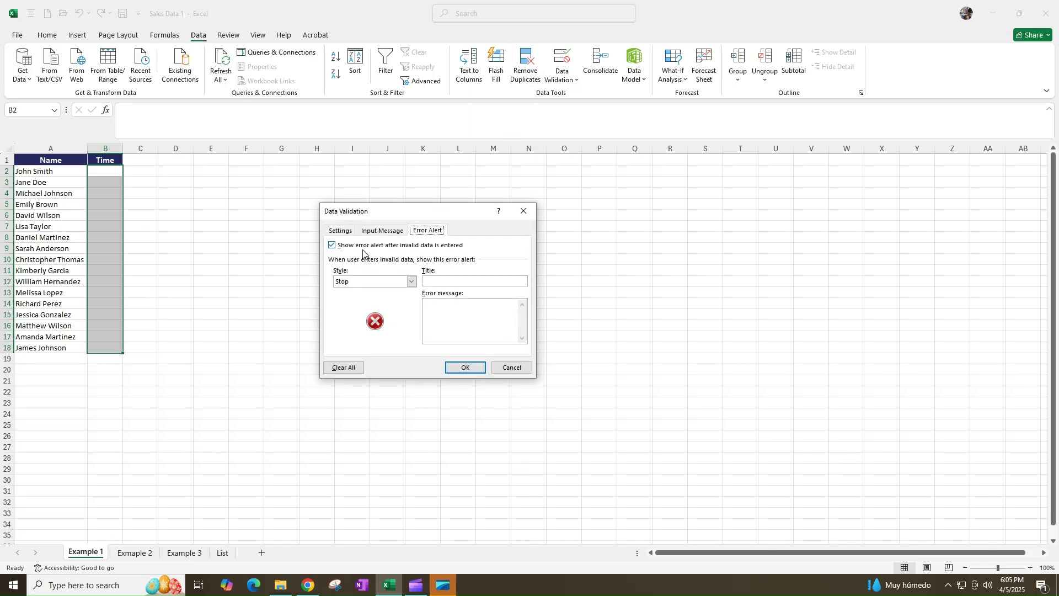
left_click(337, 232)
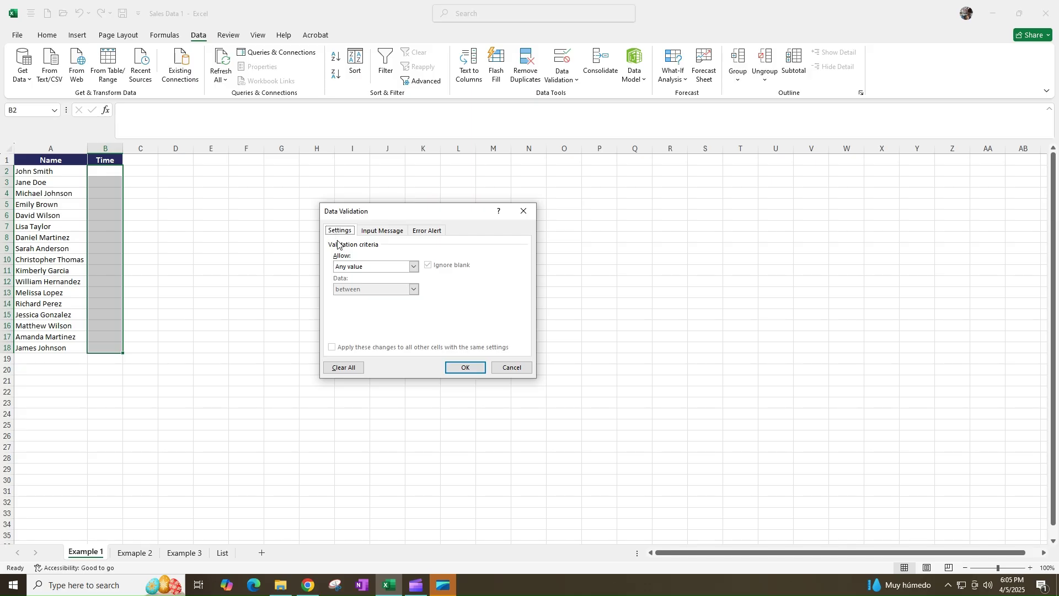
left_click(413, 268)
left_click(372, 313)
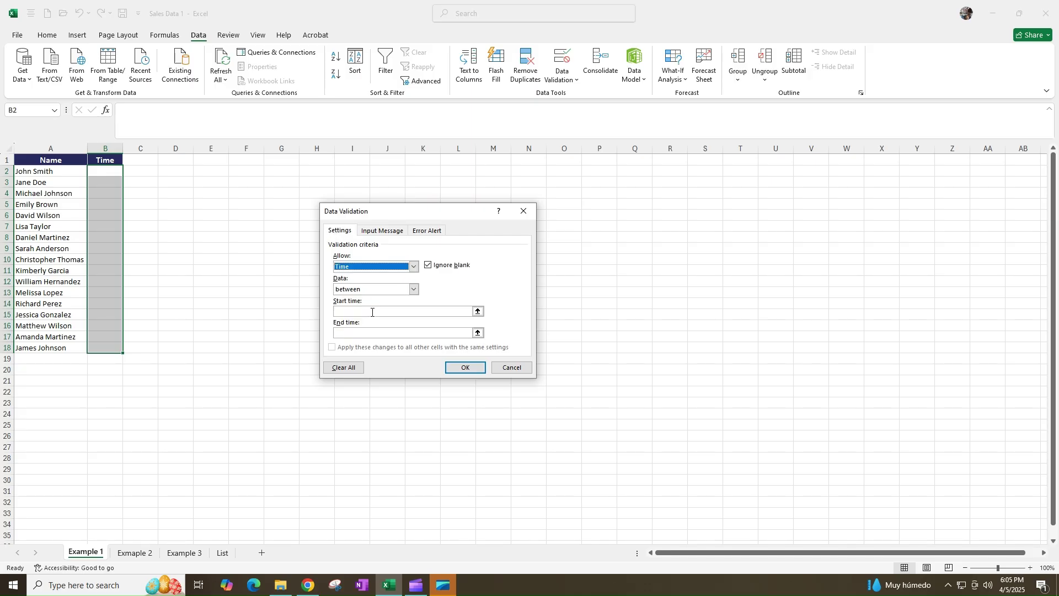
left_click(372, 312)
type("8 AM")
left_click(388, 332)
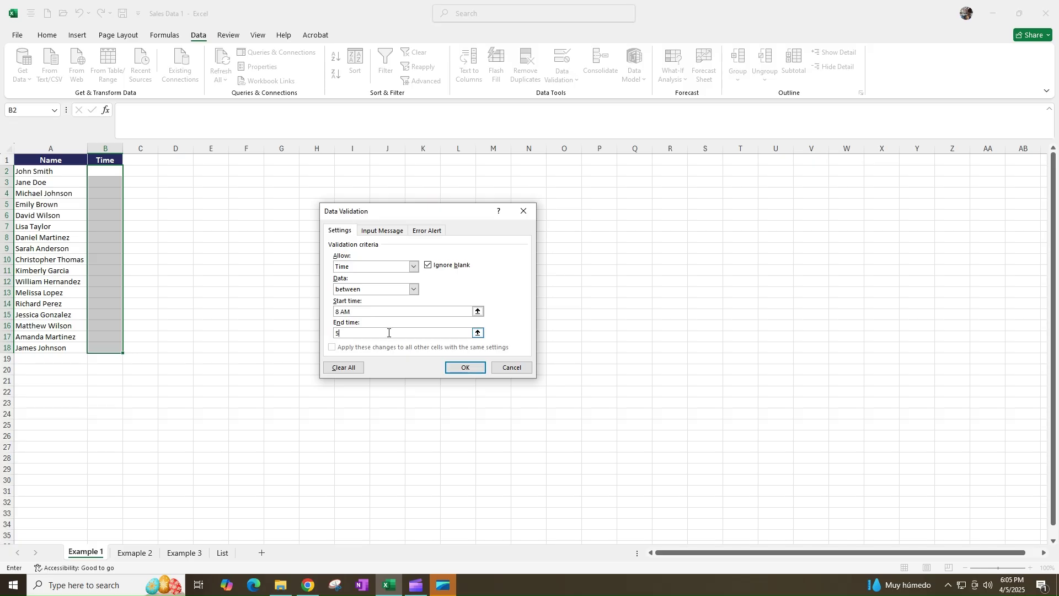
type("5 PM")
Add an input message titled "Intructions" reading "Enter time just from 8AM to 5 PM" to the time validation.
left_click(383, 231)
left_click(369, 280)
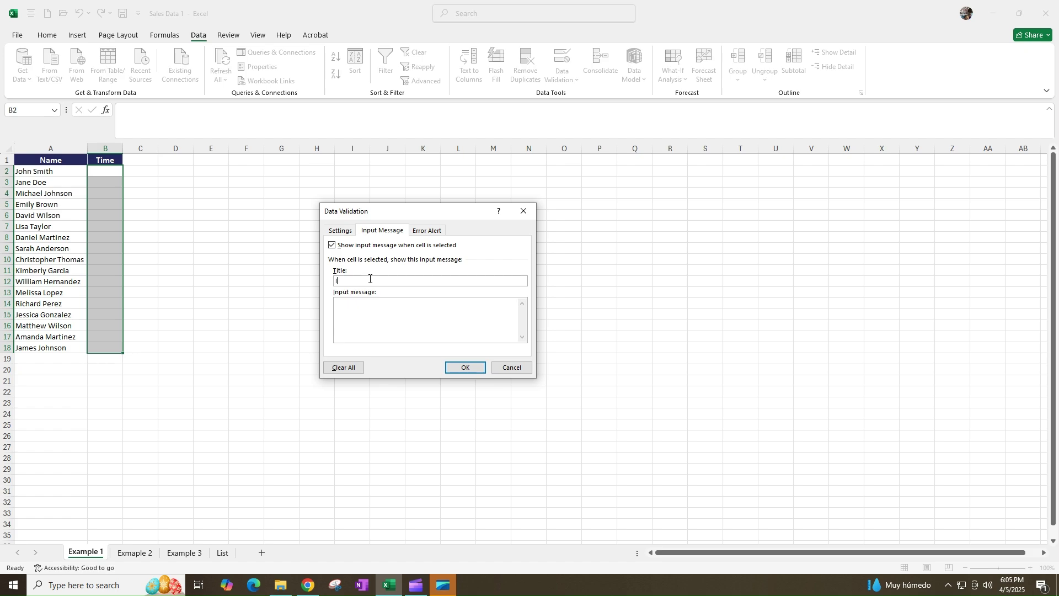
type("Intructions")
left_click(412, 308)
type("Enter time just from 8AM to 5 PM")
Add an error alert titled "Wrong" with the message "Just time between 8 AM to 5 PM" and apply the time validation.
left_click(432, 230)
left_click(441, 278)
type("Wrong")
left_click(485, 320)
type("Just time be")
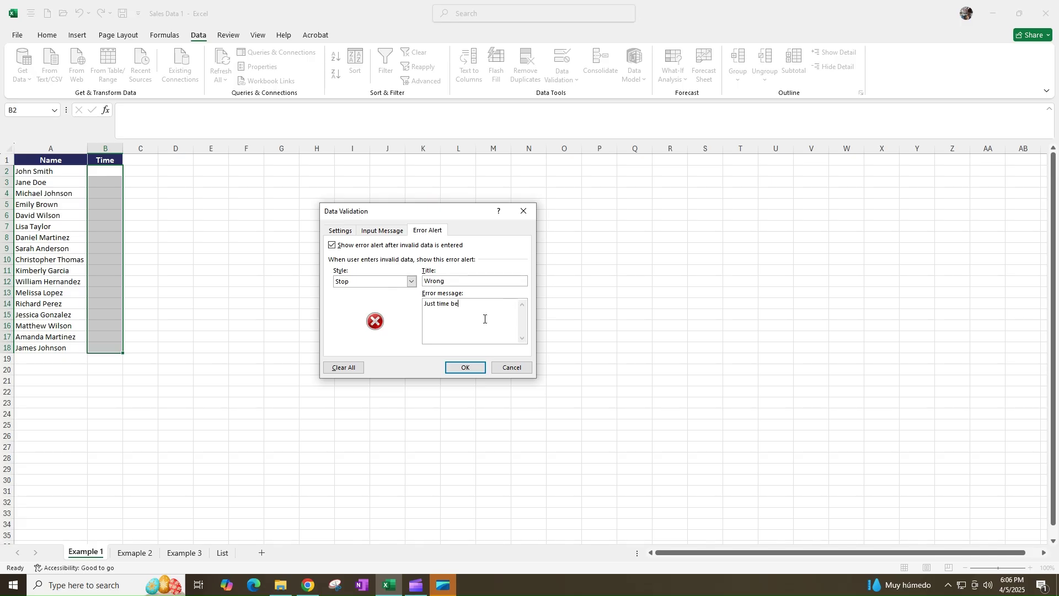
type("tween 8 AM to 5 PM")
left_click(464, 368)
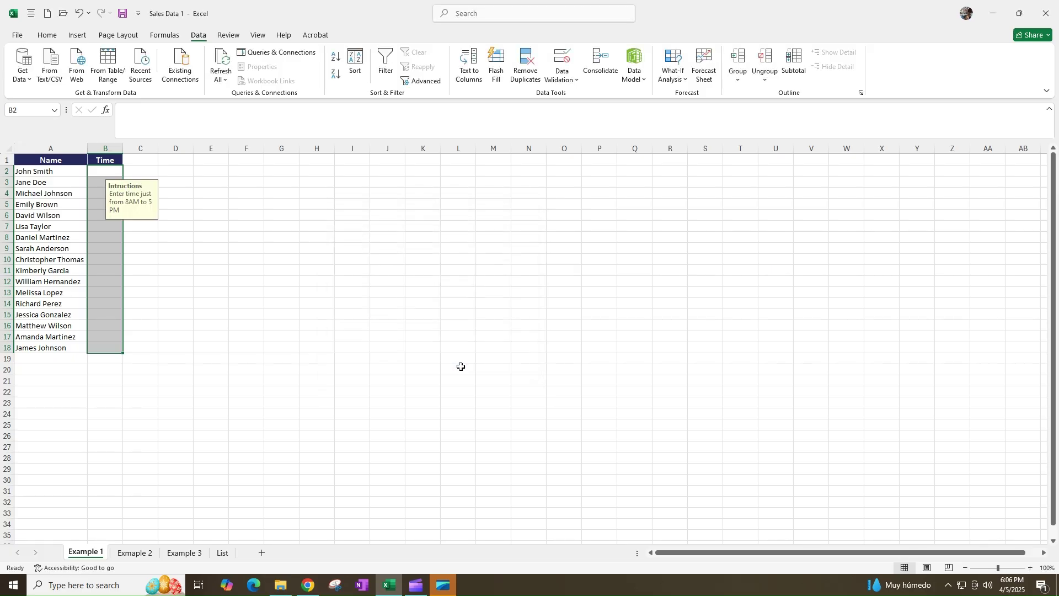
Enter 8 AM in cell B2, 10 AM in B3 and 2:00 PM in B4.
left_click(104, 170)
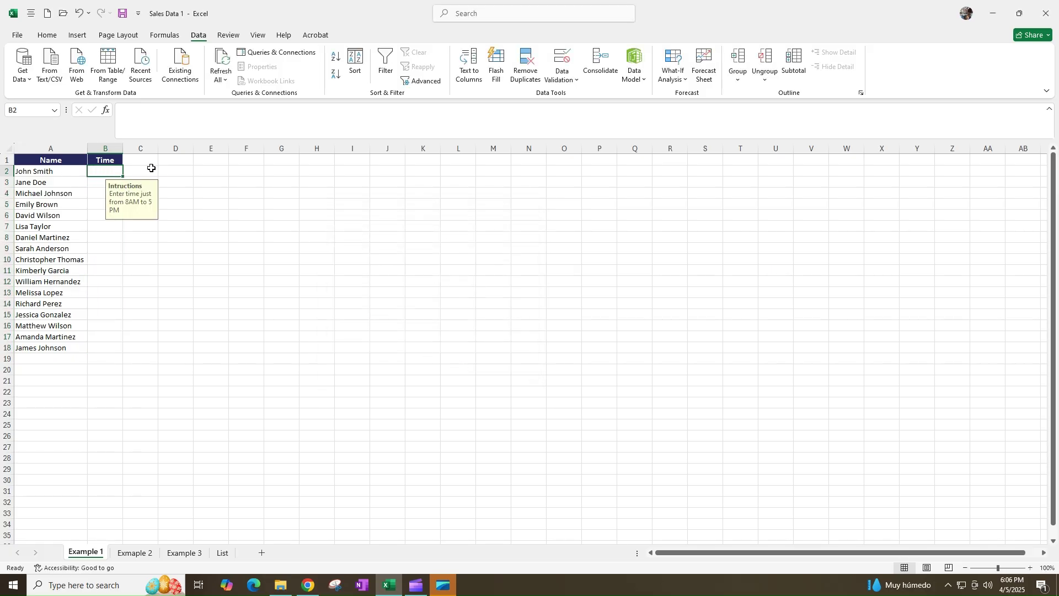
type("8 AM")
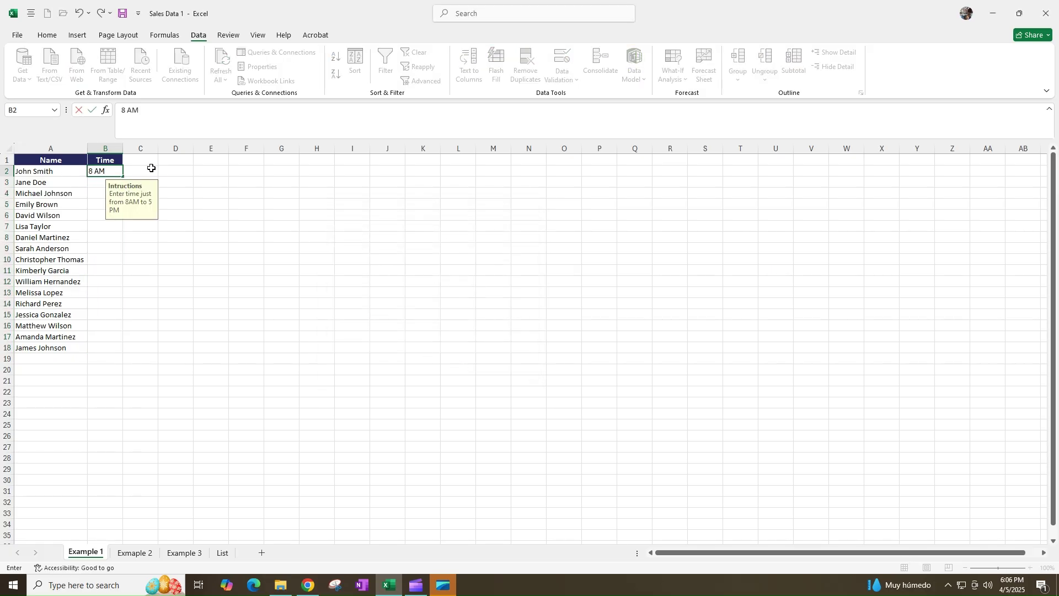
left_click(102, 181)
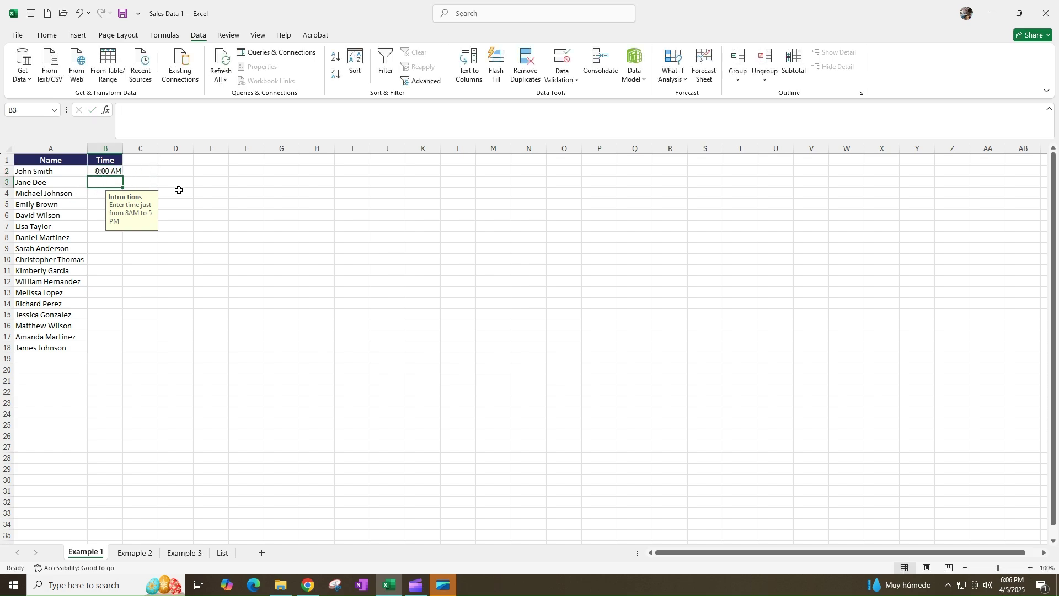
type("10")
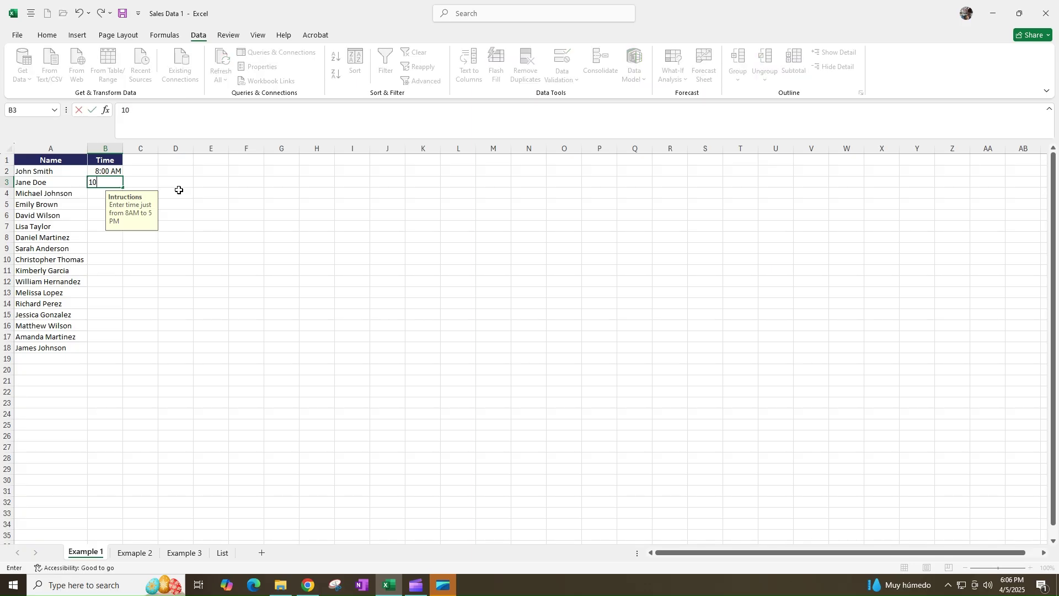
type(" AM")
key("Return")
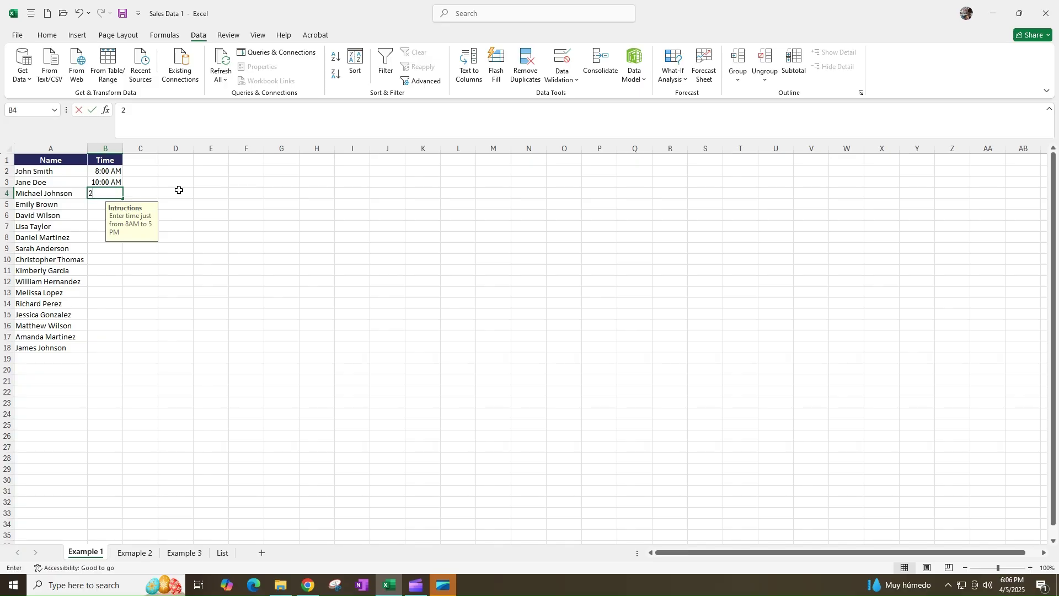
type("2:00 PM")
key("Return")
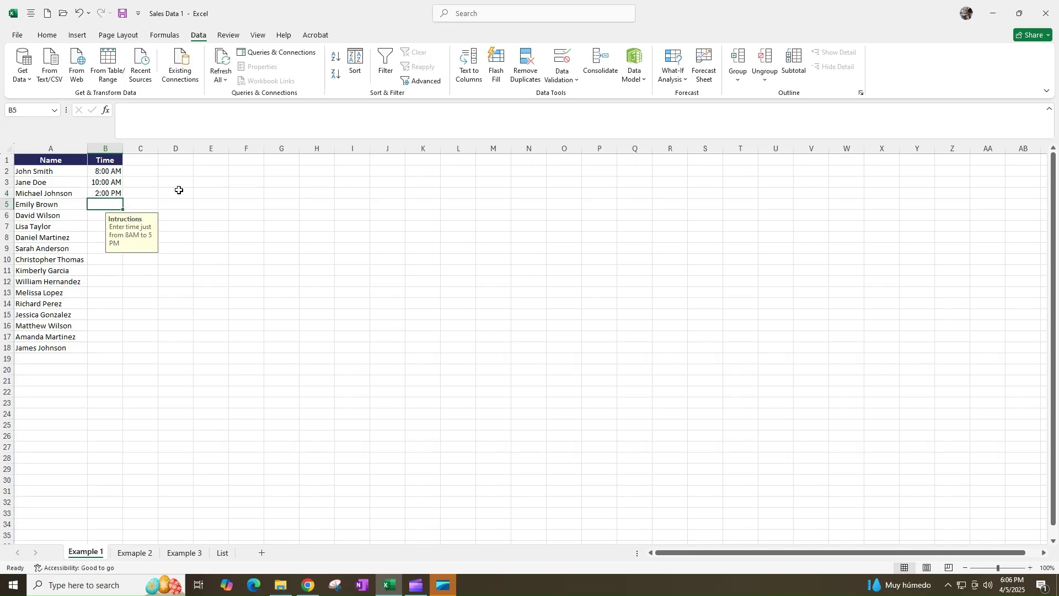
Try to enter the out-of-range time 6 PM in cell B5 and cancel the entry.
type("6")
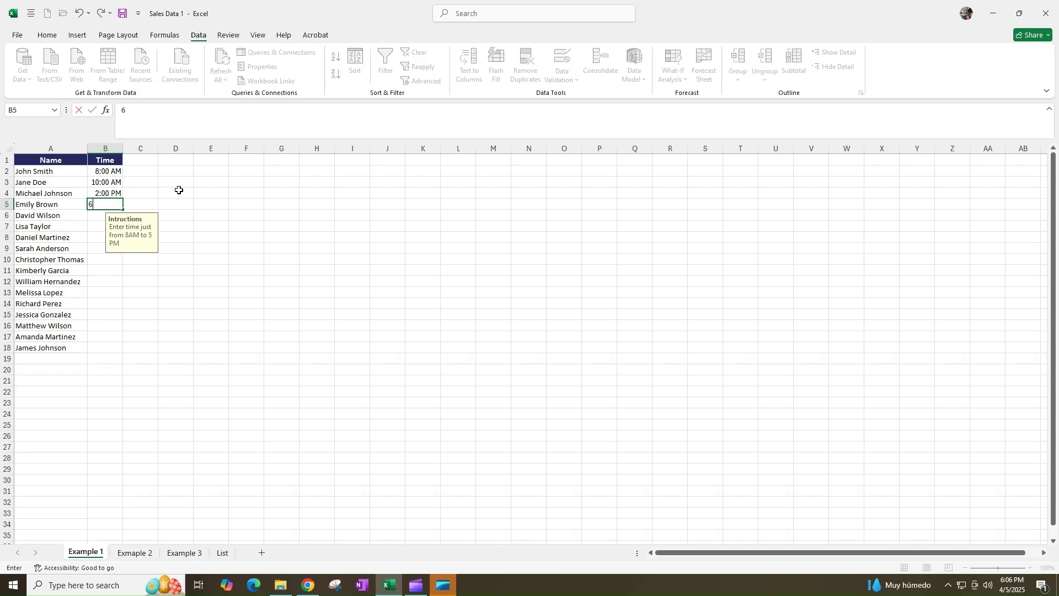
type(" PM")
key("Return")
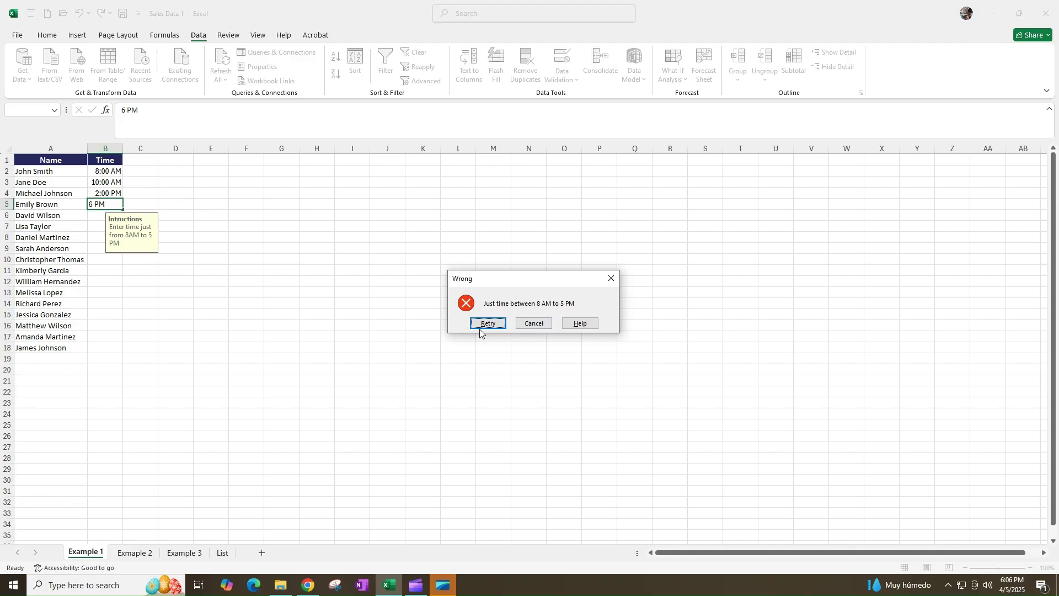
left_click(533, 325)
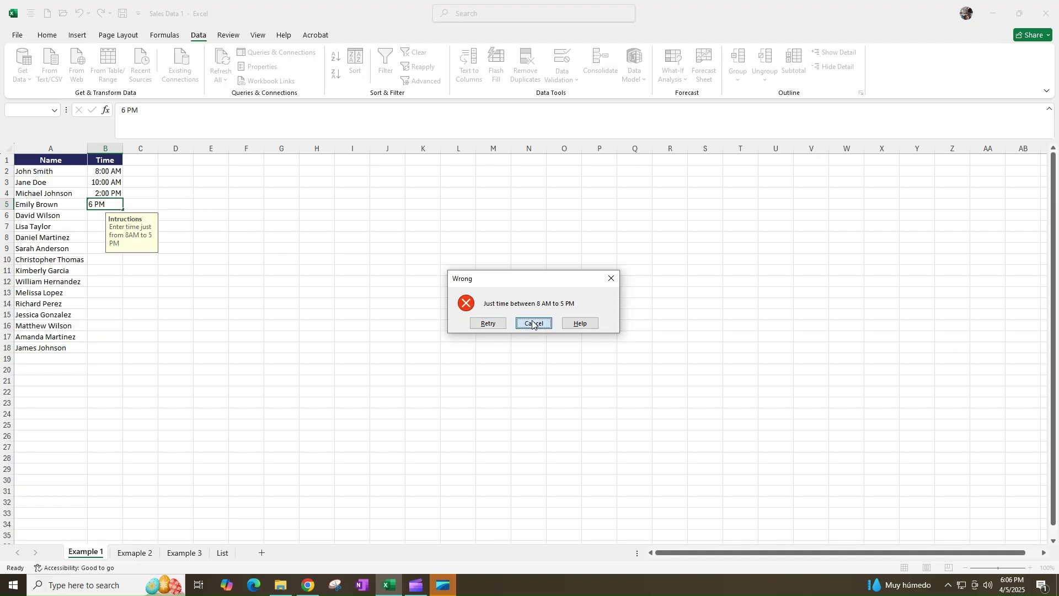
left_click(315, 225)
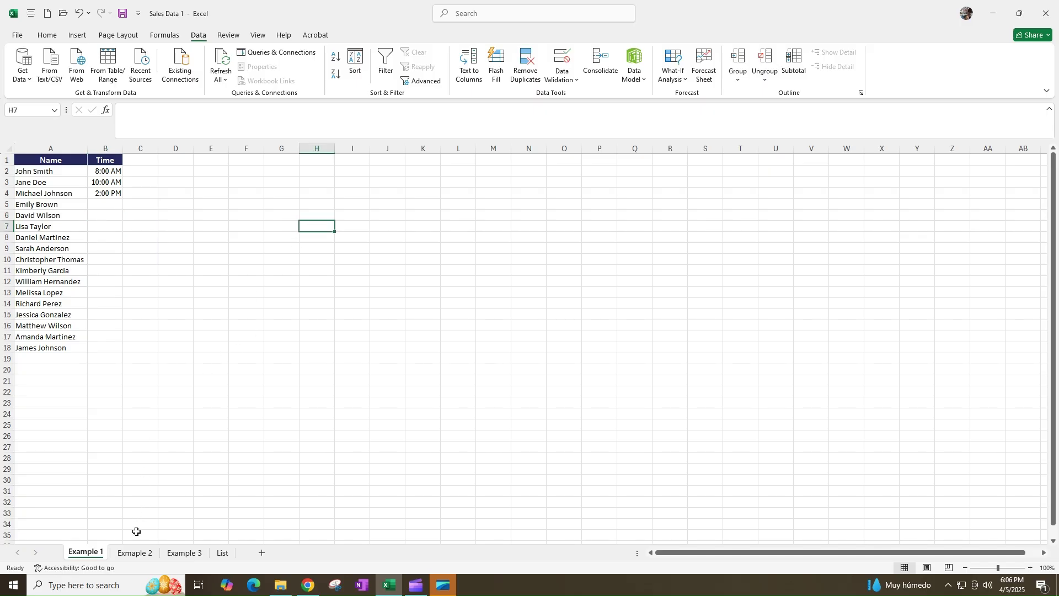
On the Exmaple 2 sheet, restrict Date cells B2:B18 with data validation to dates between 1/1/2025 and 1/30/2025.
left_click(137, 553)
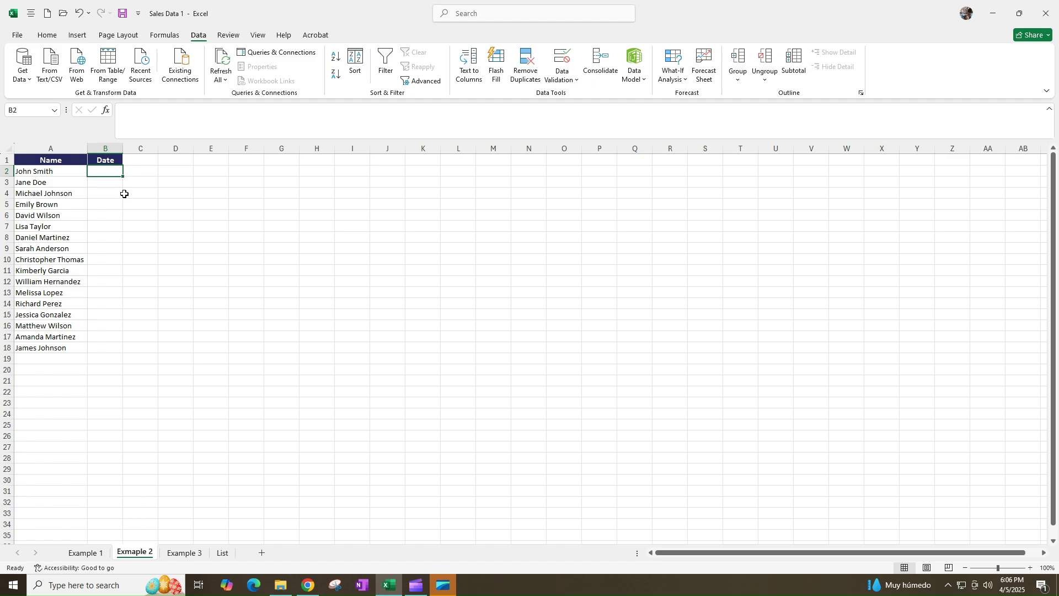
left_click_drag(109, 171, 109, 347)
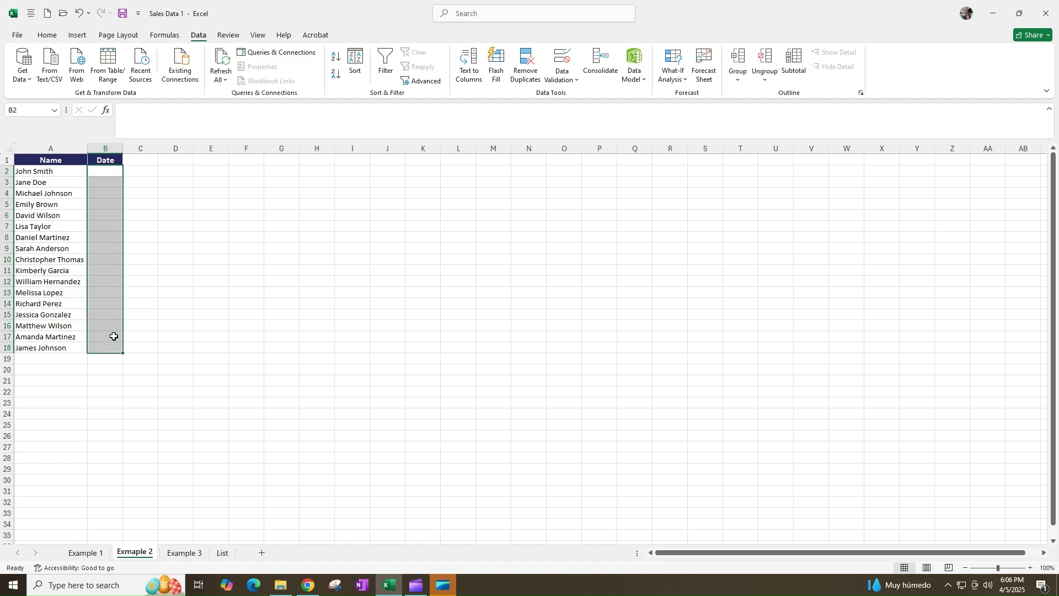
left_click(556, 62)
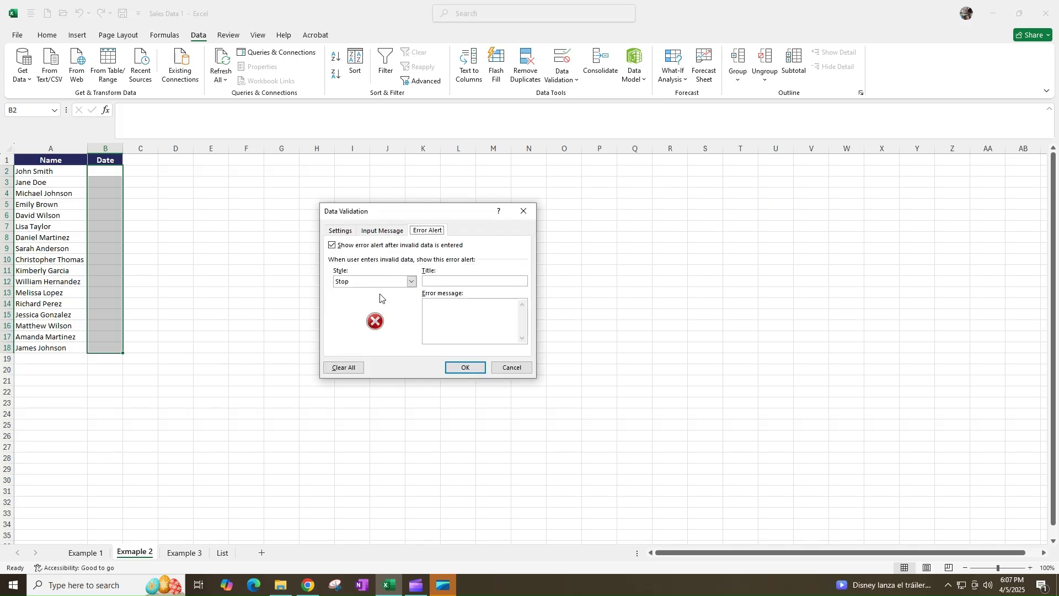
left_click(343, 230)
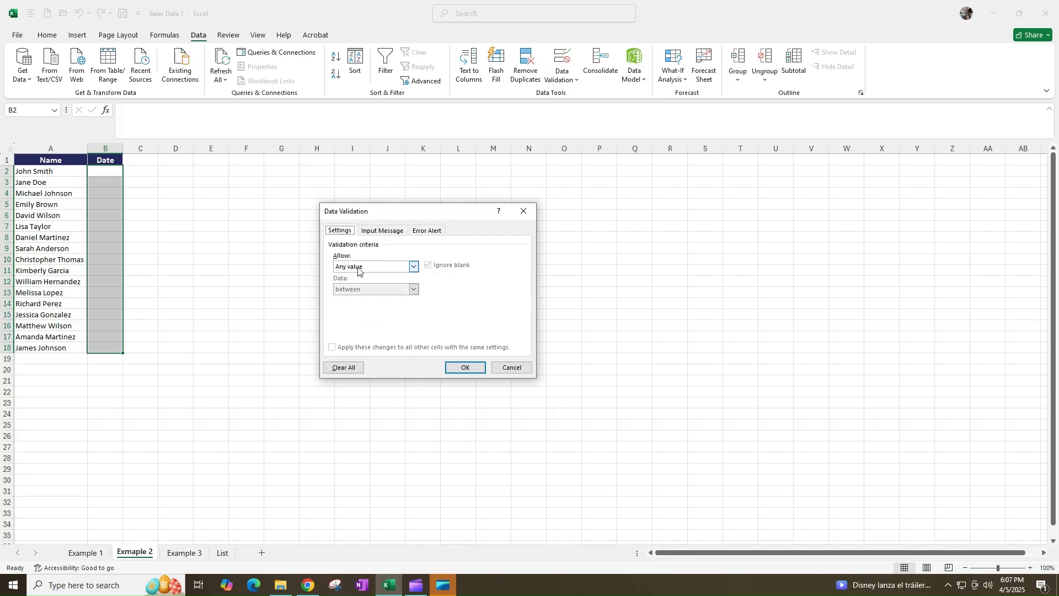
left_click(375, 265)
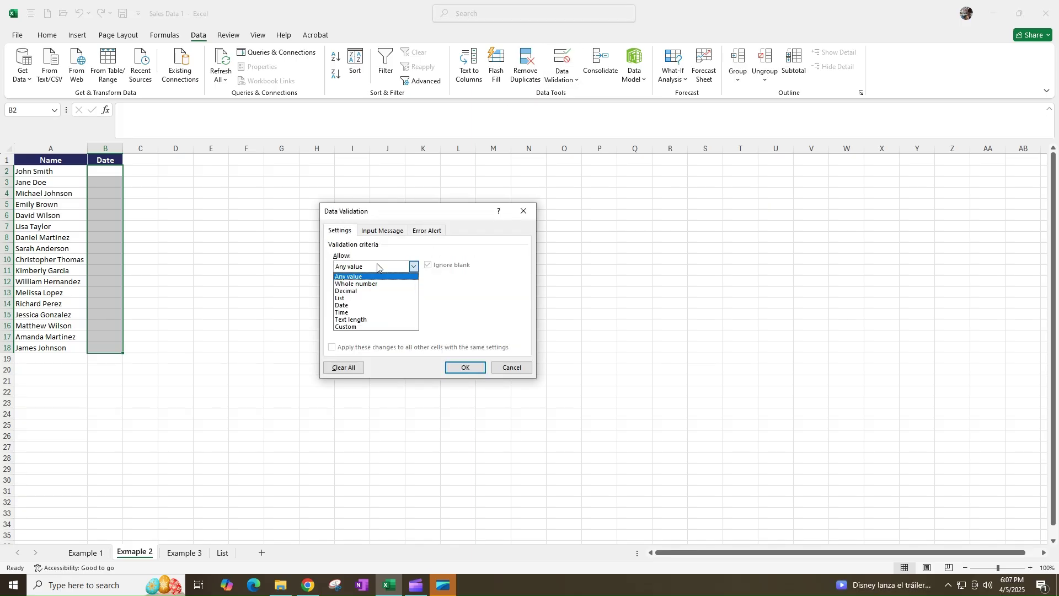
left_click(371, 305)
left_click(371, 309)
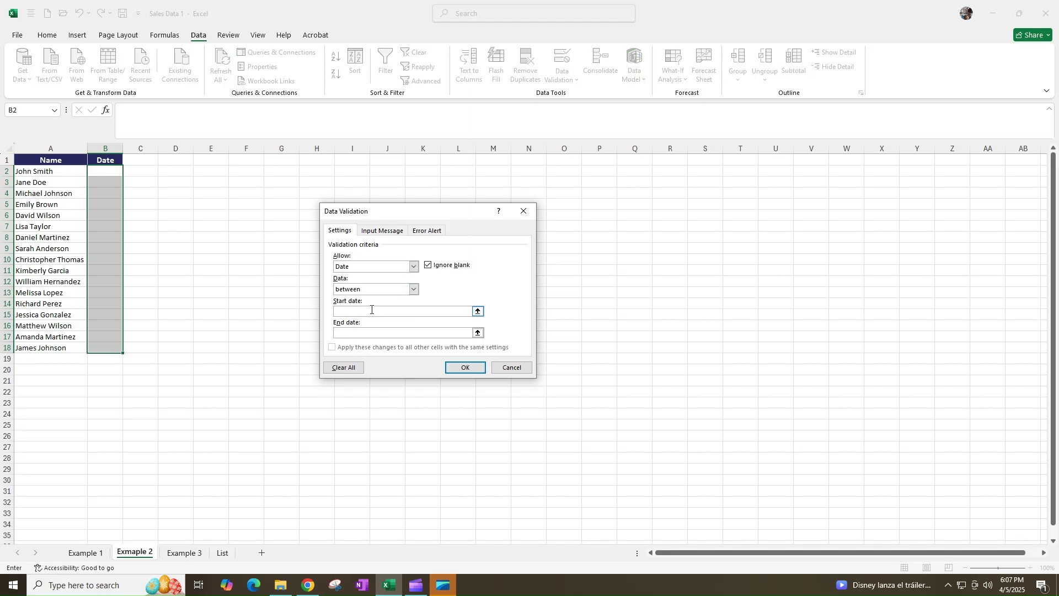
type("1/1/2025")
left_click(365, 332)
type("1/30/2025")
Add an input message titled "Intructions" reading "Just enter time between Jan 1st to Jan 30th" to the date validation.
left_click(380, 229)
left_click(385, 282)
type("Intructions ")
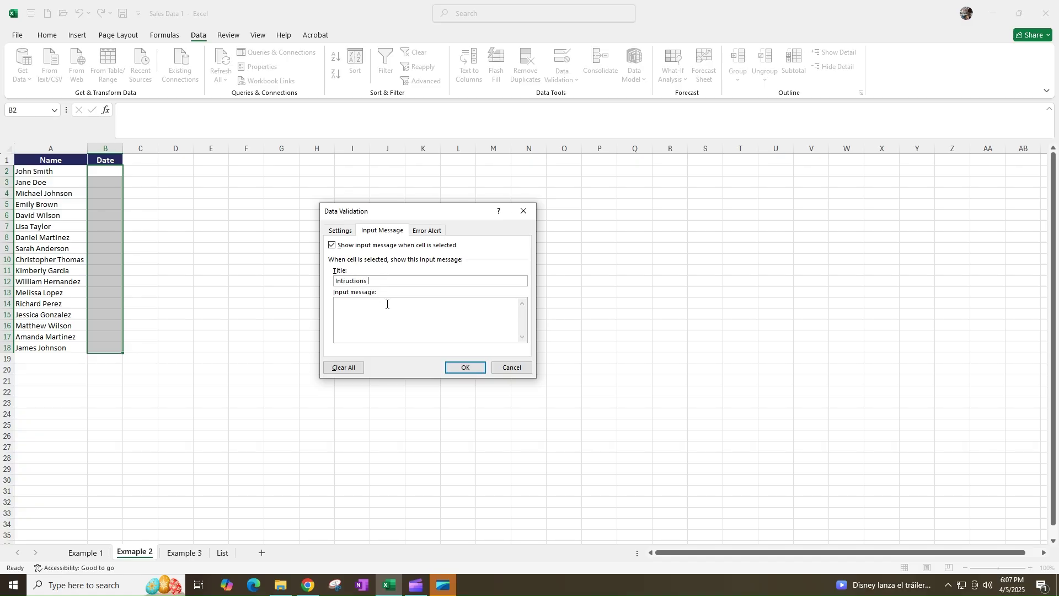
type("Just enter time between Jan 1st to Jan 30th")
Copy the input message text into the error alert, title the alert "Wrong" and apply the date validation.
left_click_drag(335, 304, 458, 304)
key("ctrl+c")
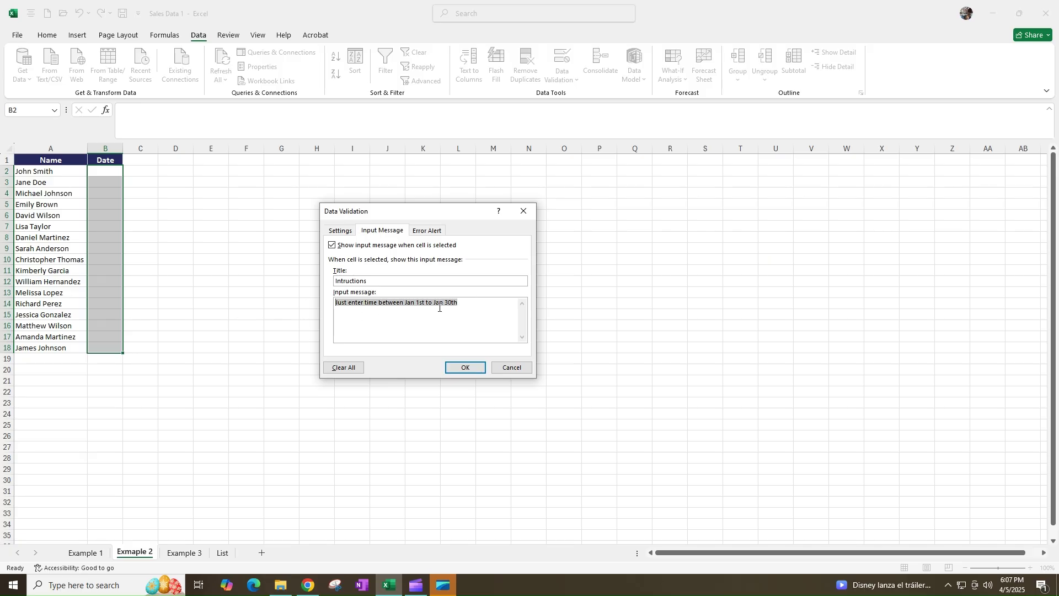
left_click(428, 230)
left_click(452, 285)
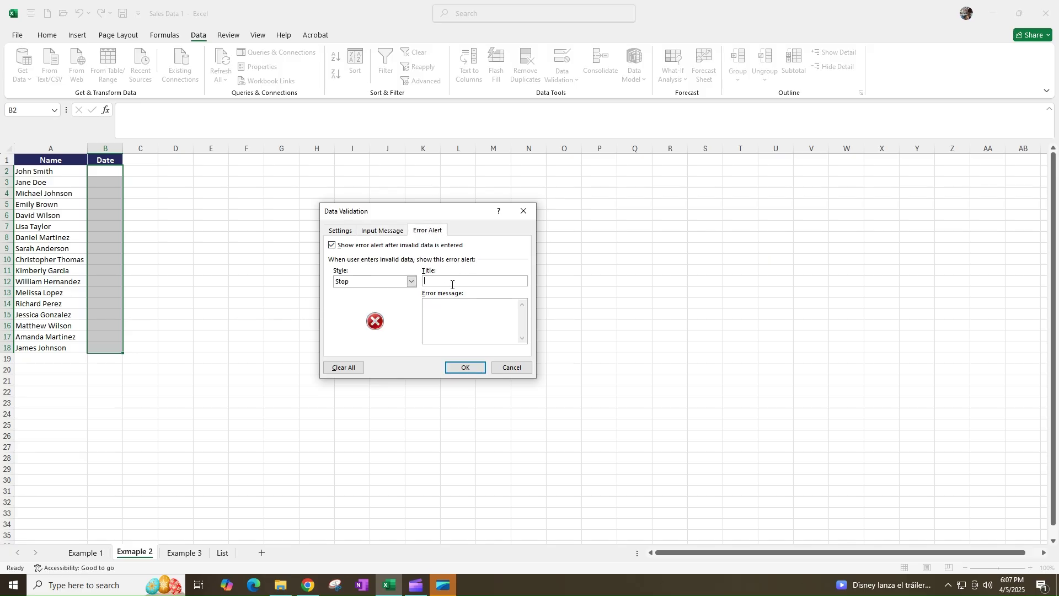
type("Wrong")
left_click(451, 311)
key("ctrl+v")
left_click(464, 367)
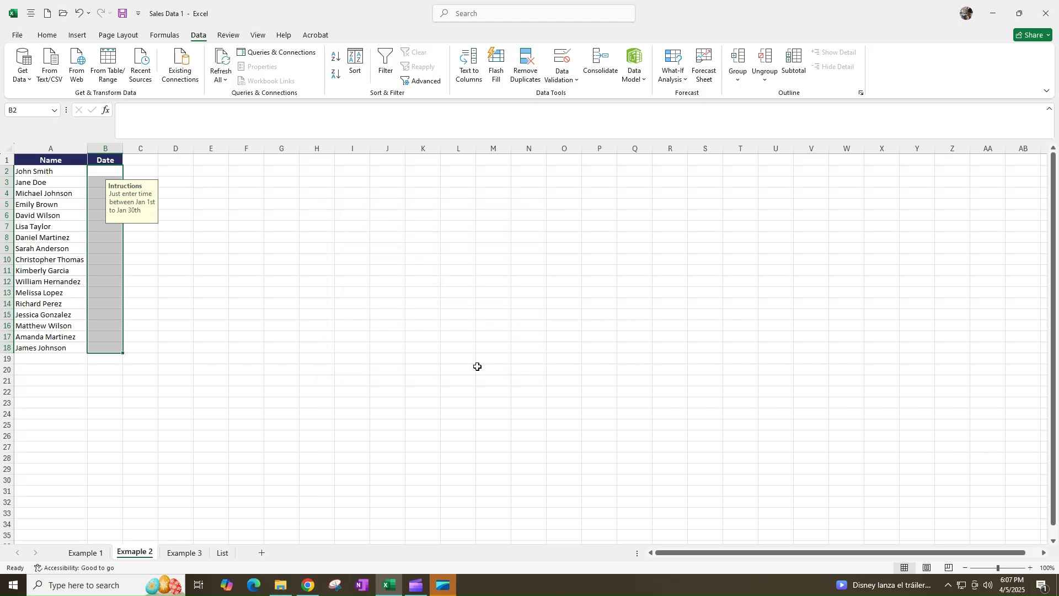
Enter the date 1/2/2025 in cell B2 of the Date column.
left_click(106, 170)
type("1")
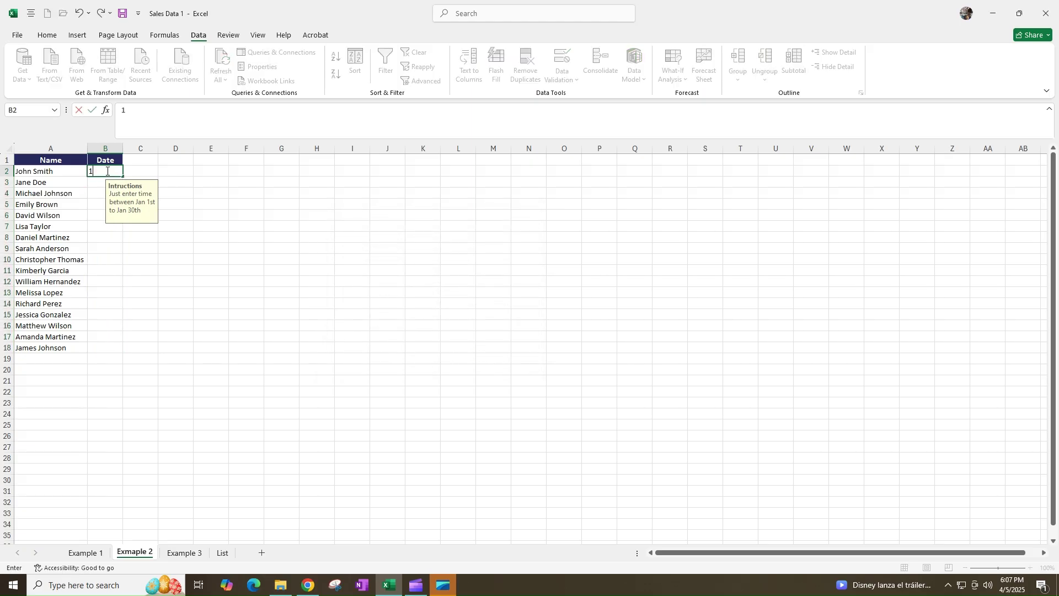
type("/2/2025")
key("Return")
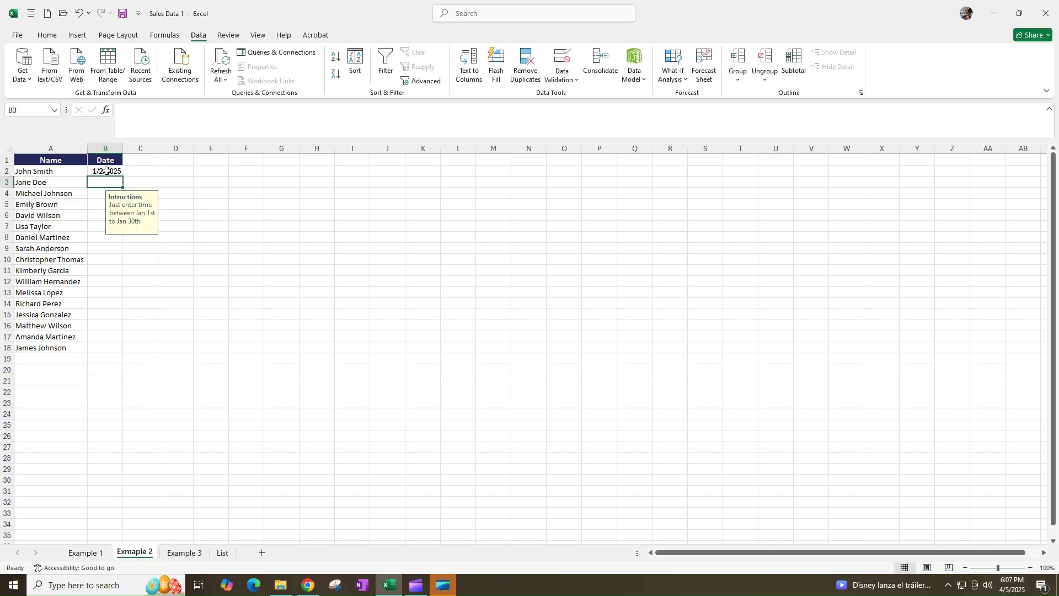
Try to enter 15/2025 in cell B3 and cancel the entry.
type("15/2025")
key("Return")
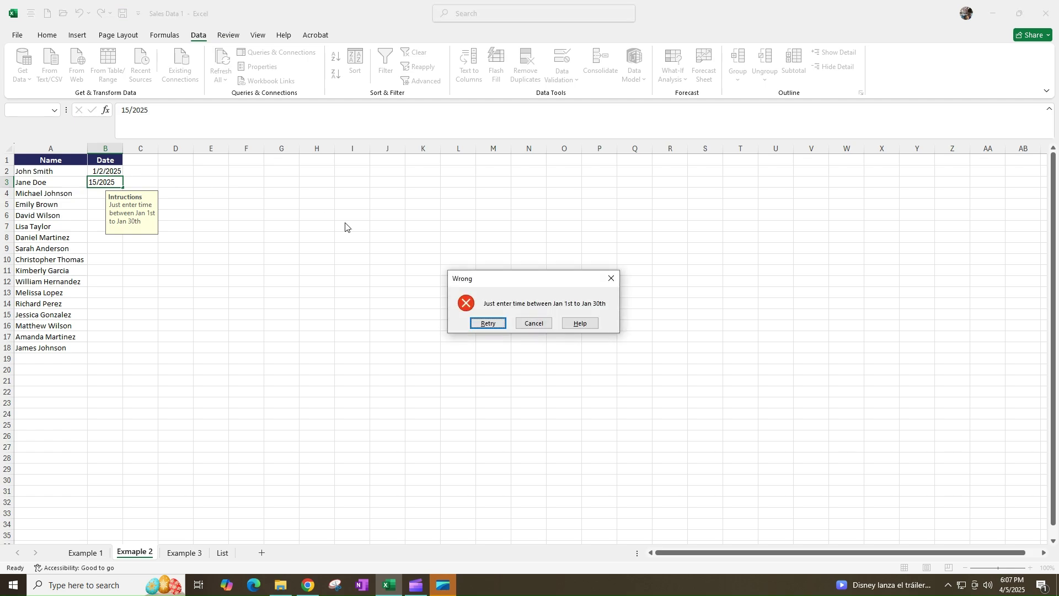
left_click(535, 324)
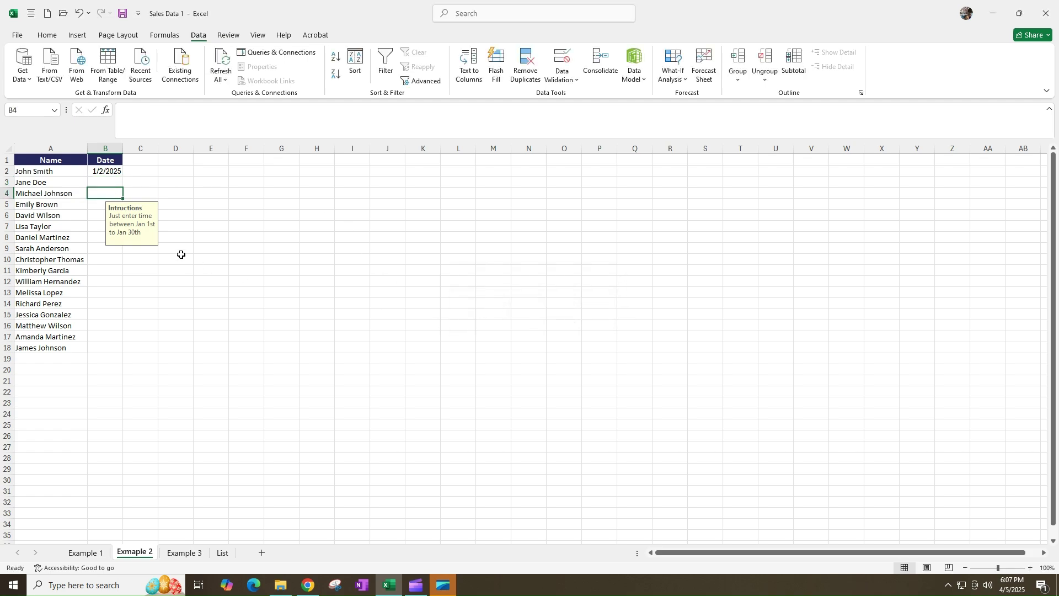
Enter the dates 1/30/2025 in cell B3 and 1/6/2025 in cell B4 of the Date column.
left_click(117, 182)
type("1")
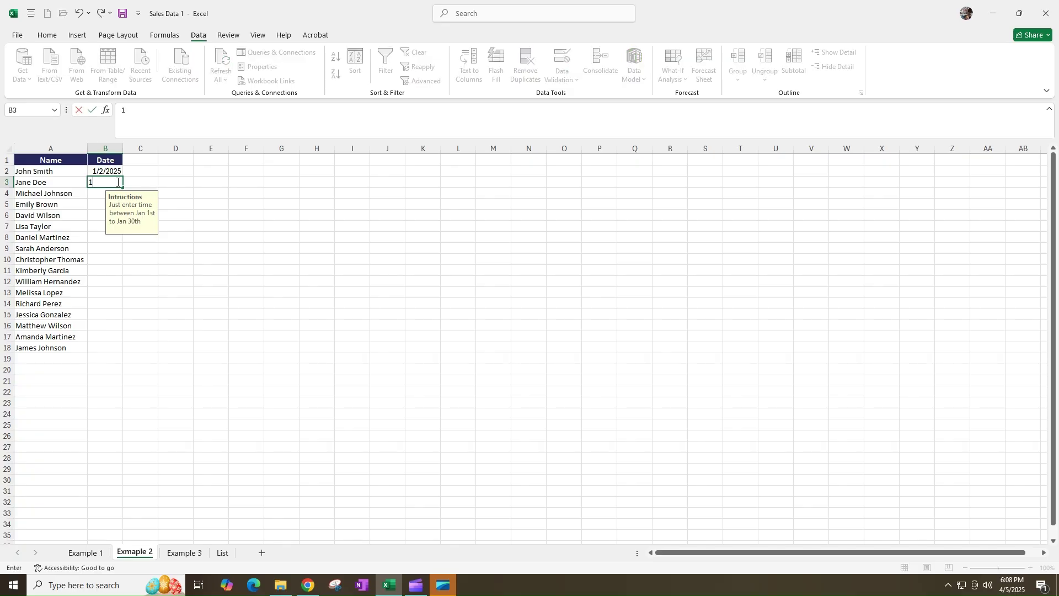
type("/30/2025")
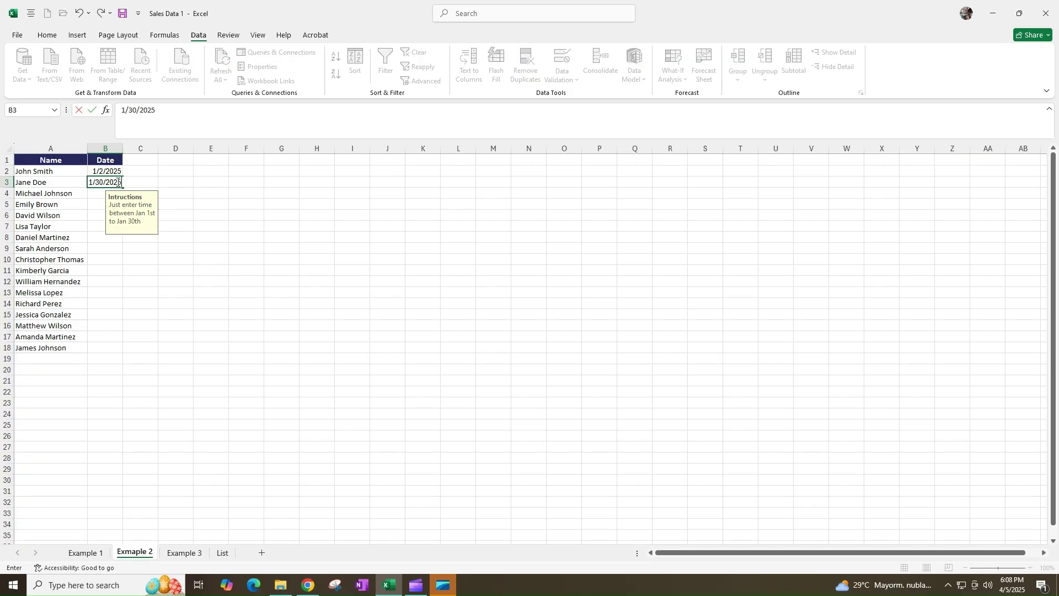
key("Return")
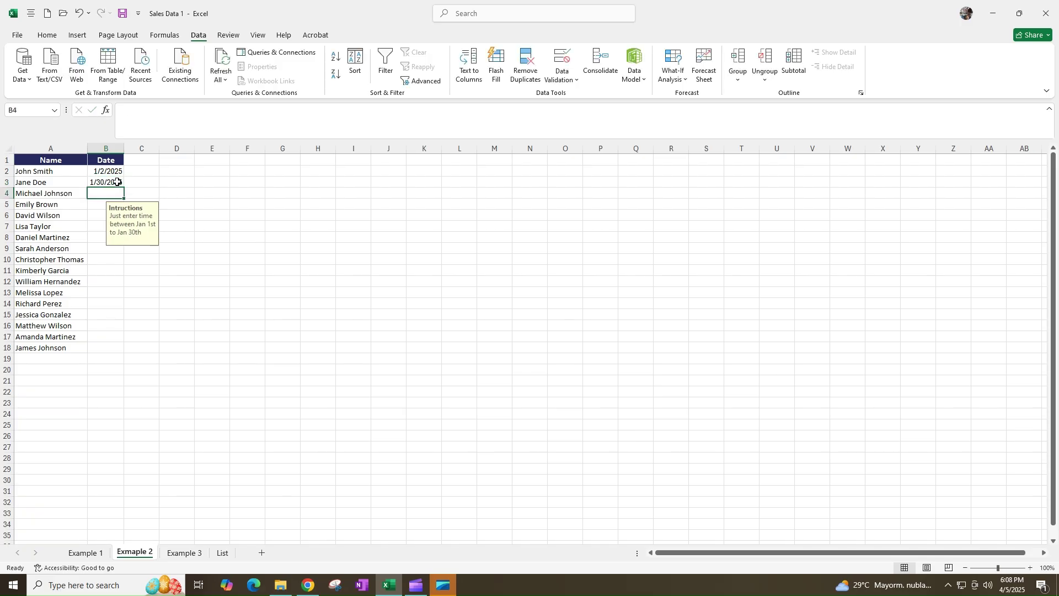
type("1/6")
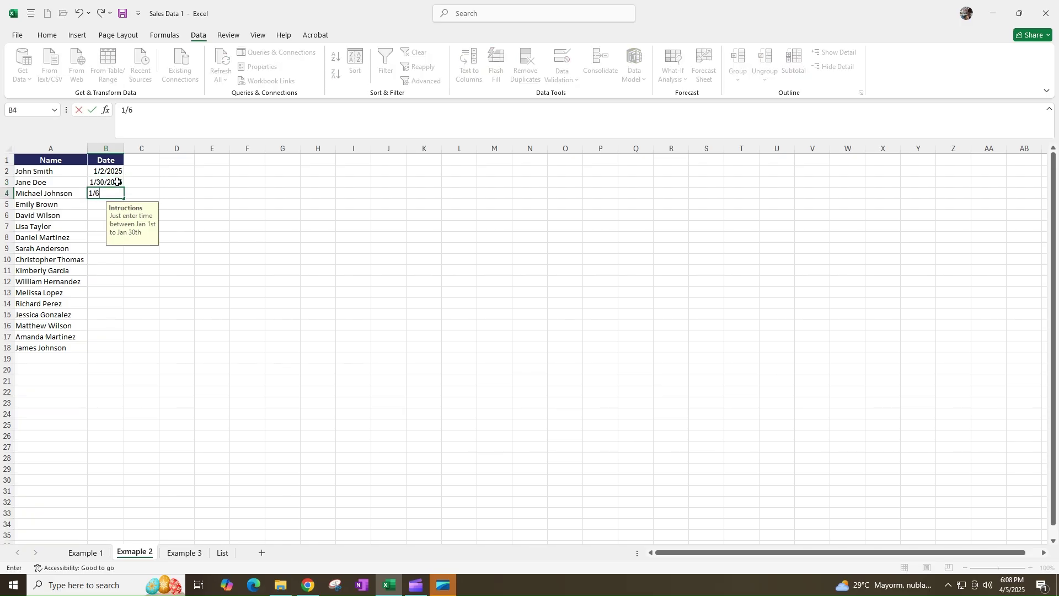
type("/2025")
left_click(171, 285)
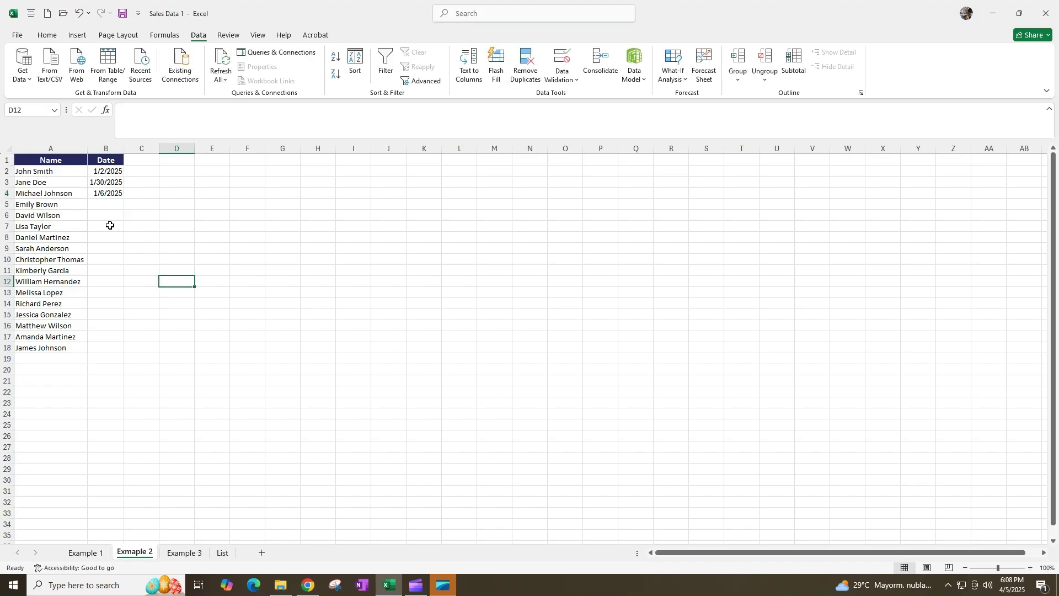
Try to enter 5/4/2025 in cell B5 and cancel the entry.
left_click(112, 204)
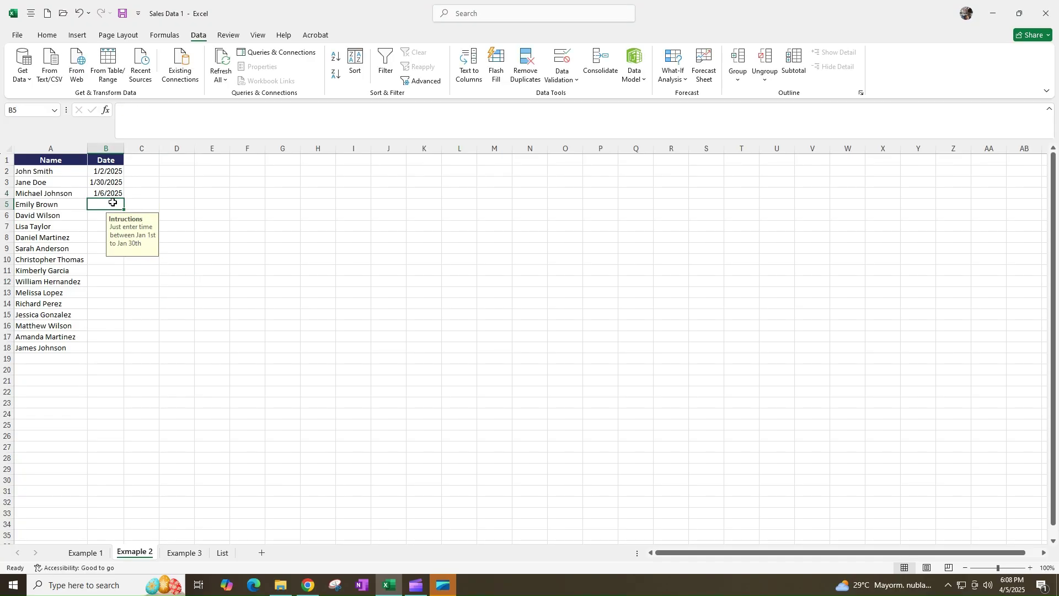
type("5/4/2025")
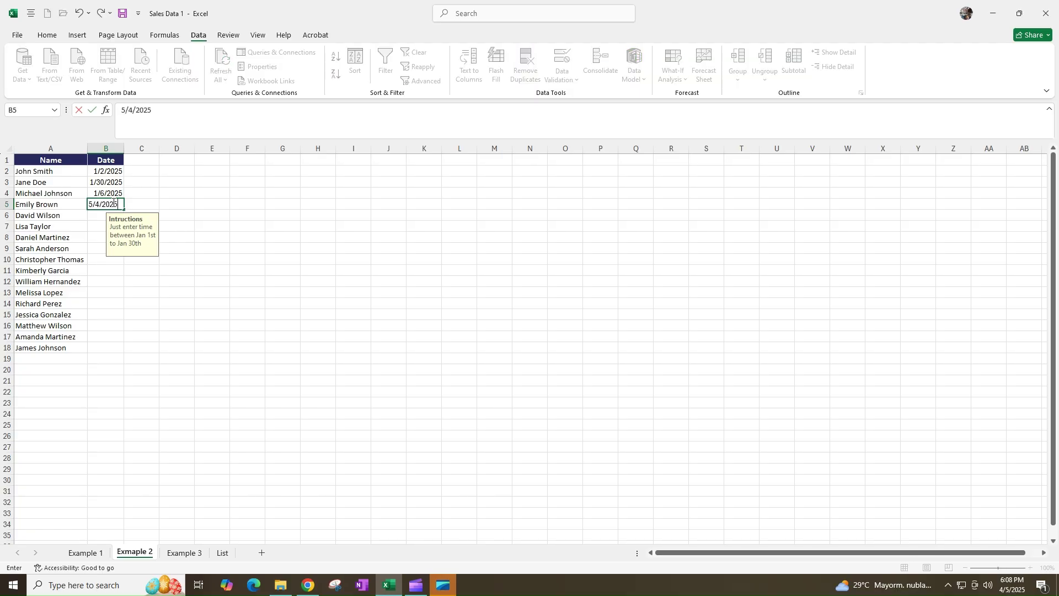
left_click(113, 315)
left_click(534, 323)
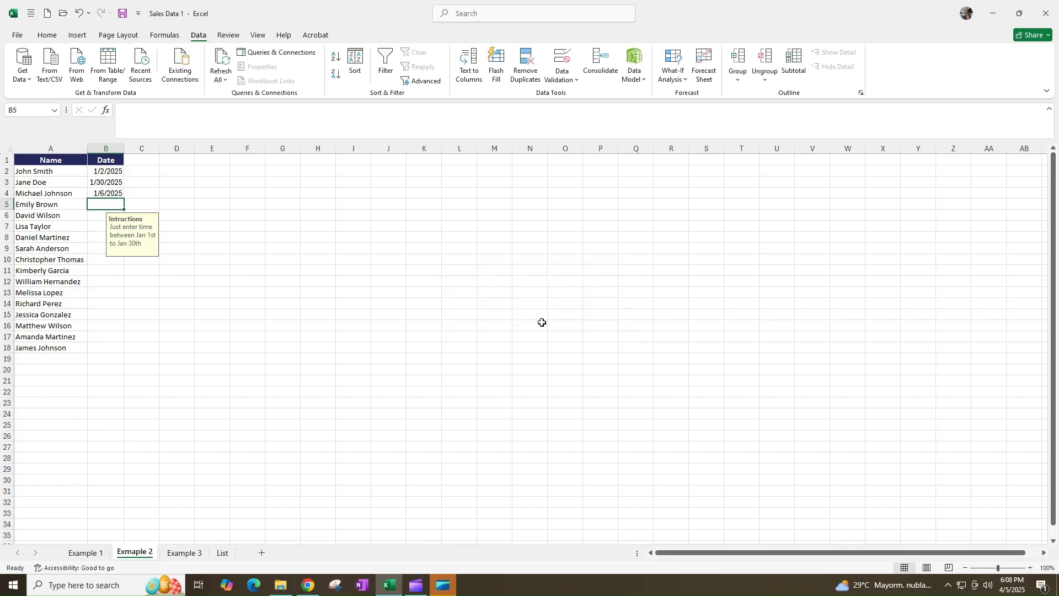
Open data validation for the Groceries cells B2:B18 on the Example 3 sheet and allow only a List.
left_click(183, 553)
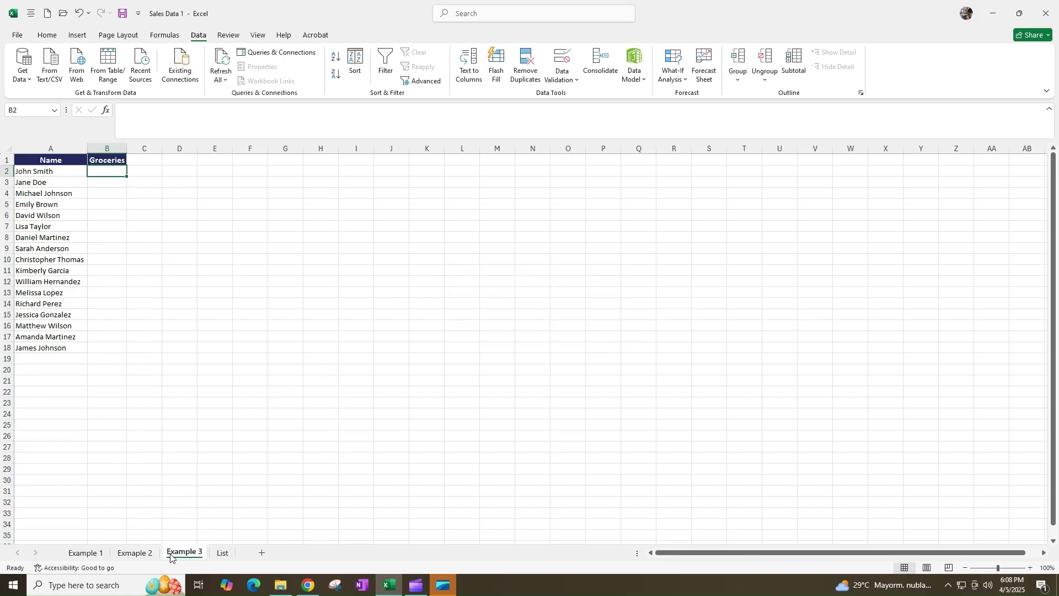
left_click_drag(118, 168, 110, 346)
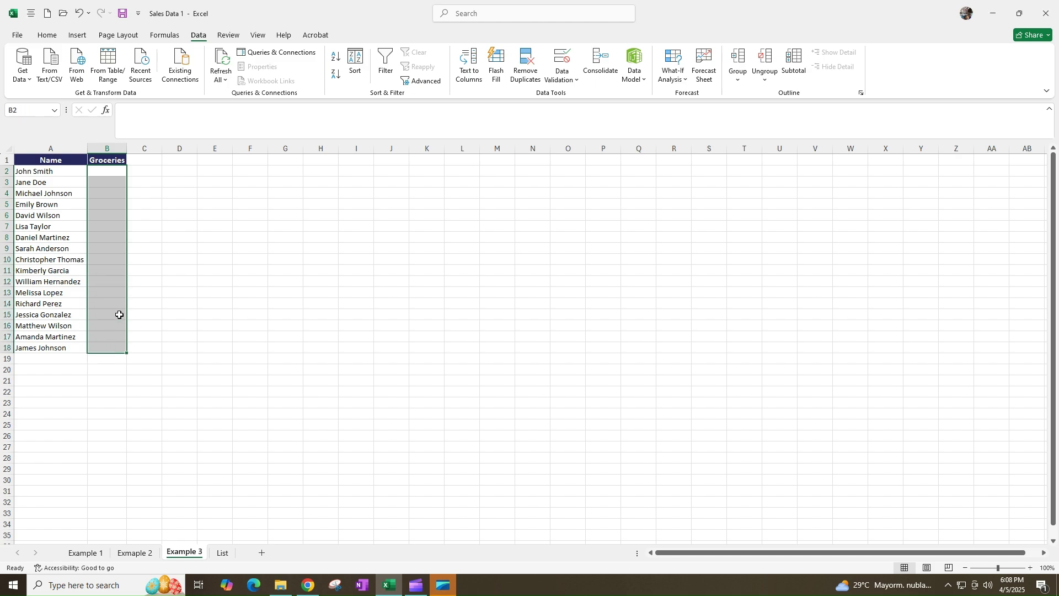
left_click(556, 63)
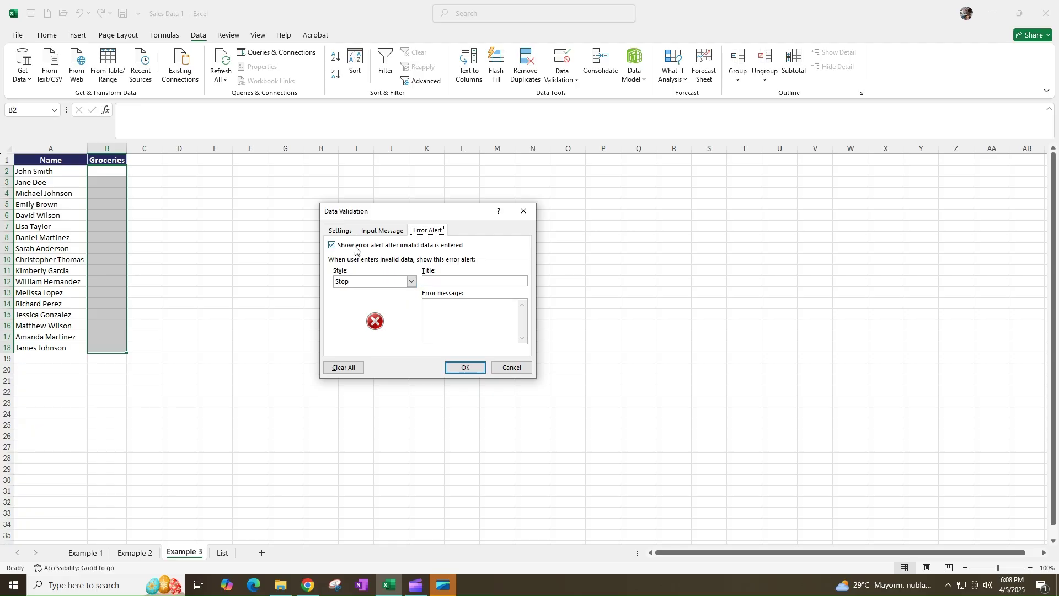
left_click(346, 231)
left_click(415, 266)
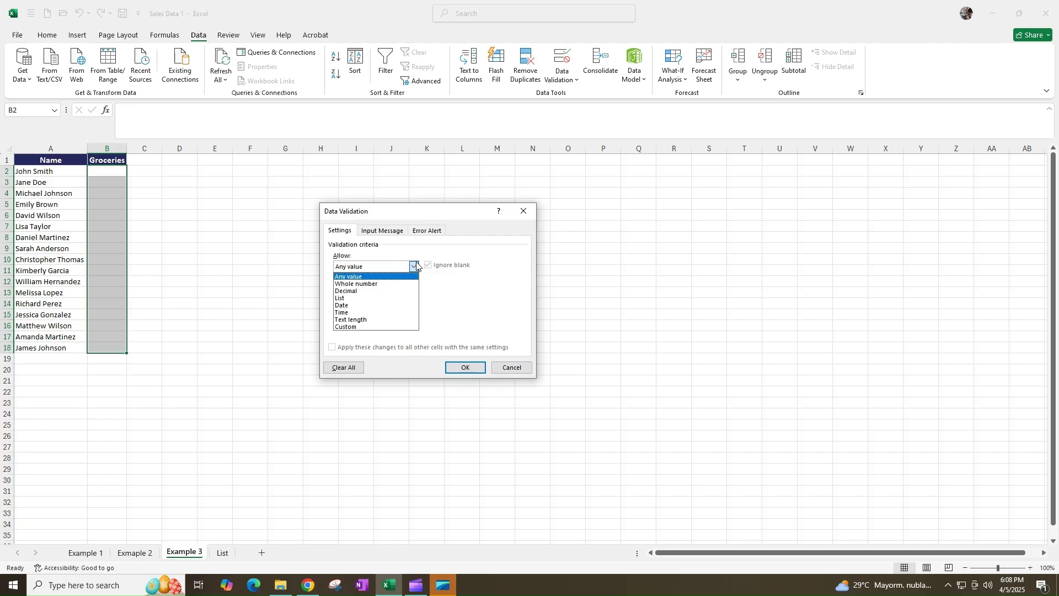
left_click(367, 298)
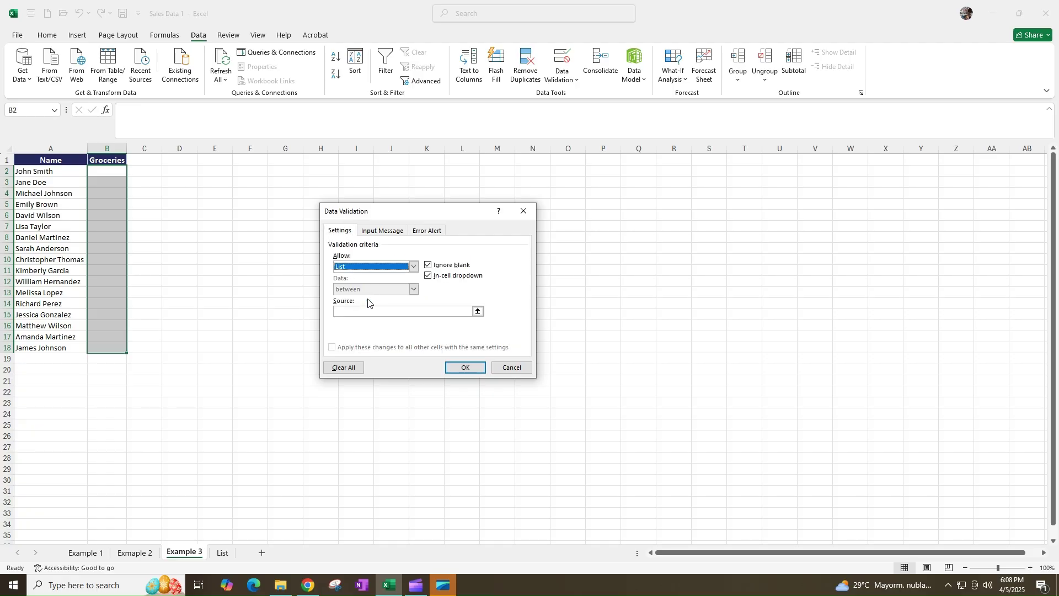
Set the validation list's source to the grocery items in A2:A11 of the List sheet.
left_click(477, 311)
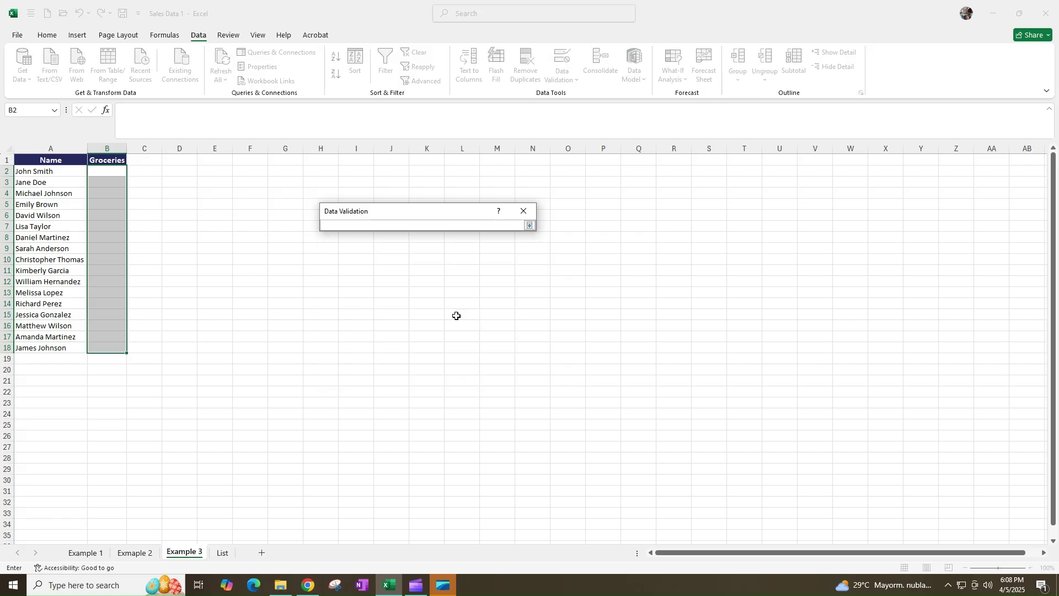
left_click(222, 552)
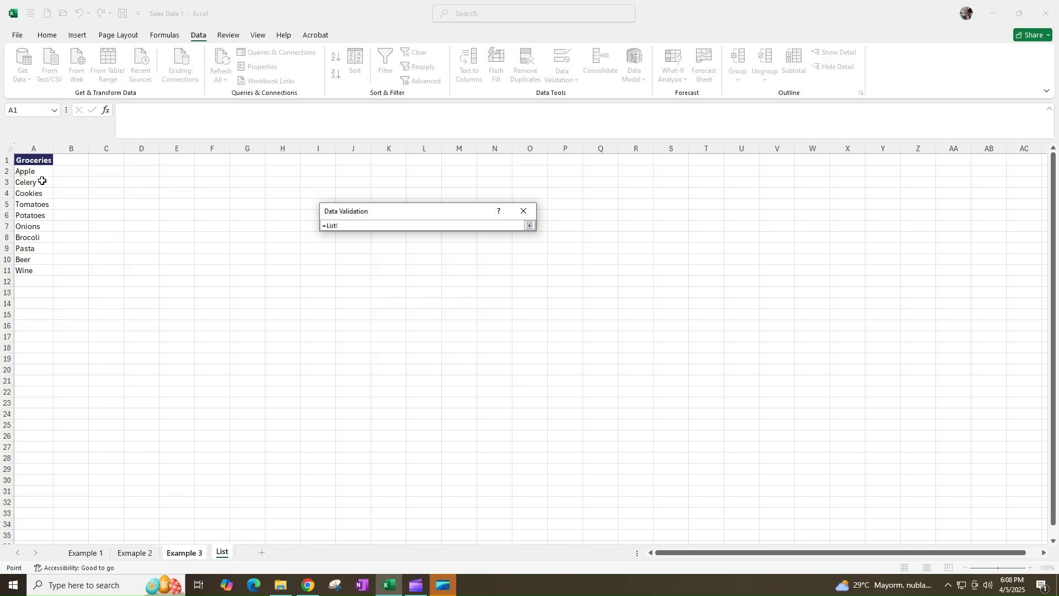
left_click_drag(38, 172, 35, 269)
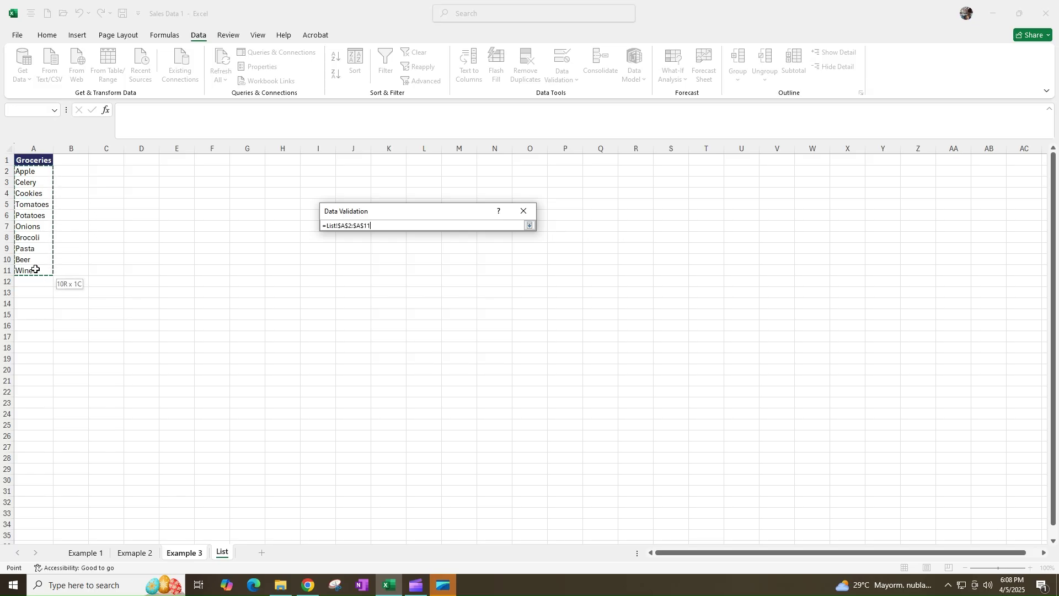
key("Return")
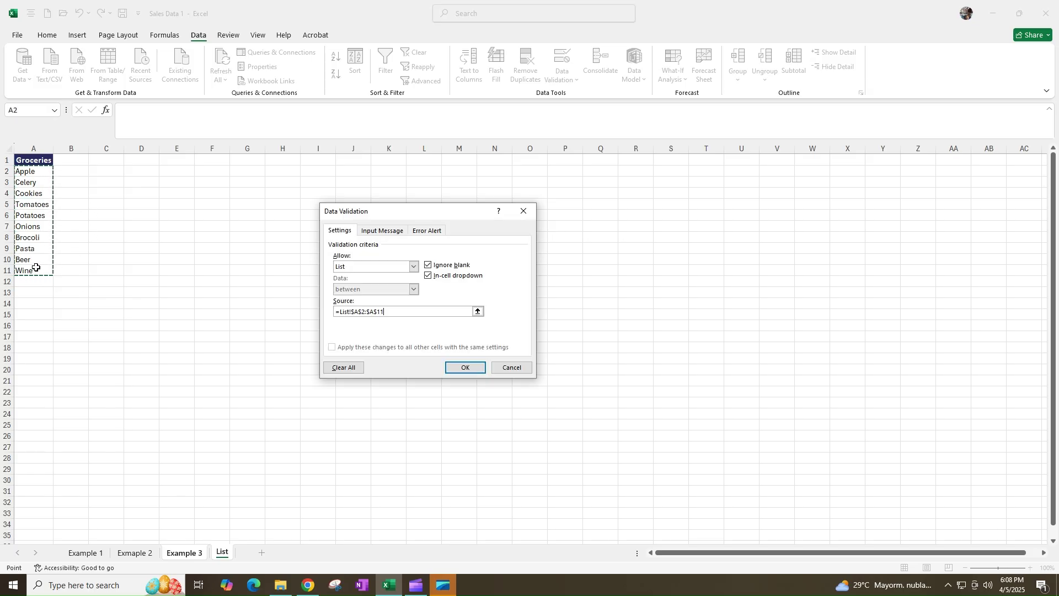
Add an input message titled "Instructions" reading "Just enter the items in the list" to the list validation.
left_click(379, 232)
left_click(375, 282)
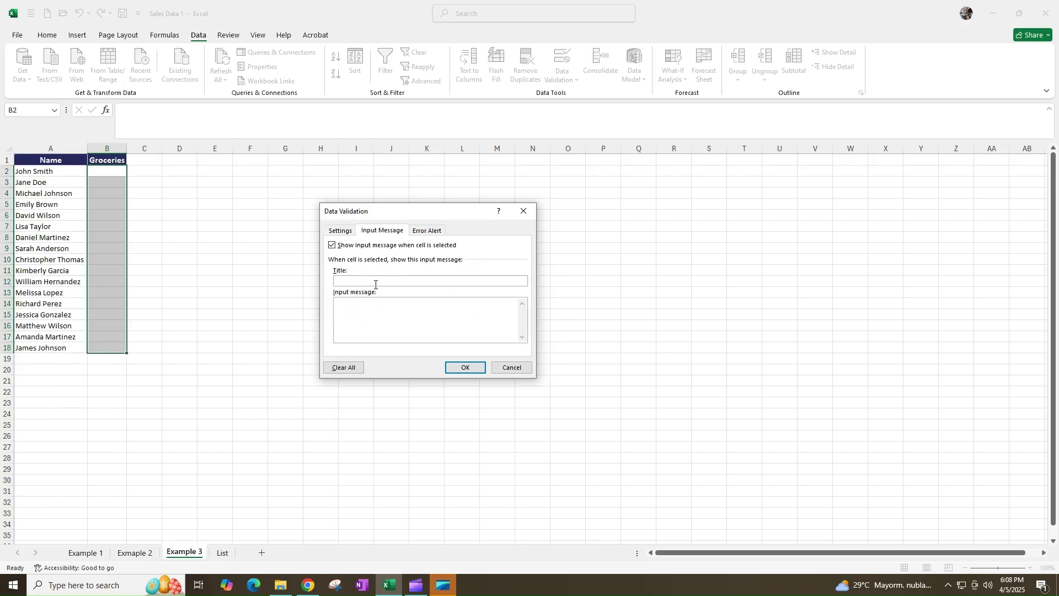
type("Instructions")
Copy the input message text into the error alert, title the alert "Wrong" and apply the list validation.
left_click_drag(433, 307, 307, 305)
key("ctrl+c")
left_click(423, 231)
left_click(452, 282)
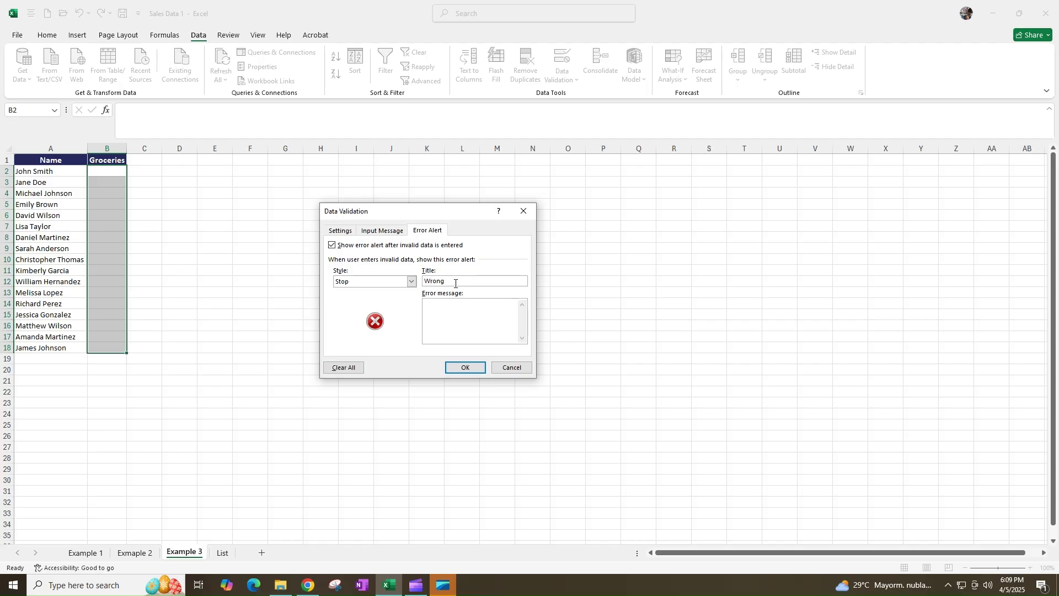
key("ctrl+v")
left_click(465, 367)
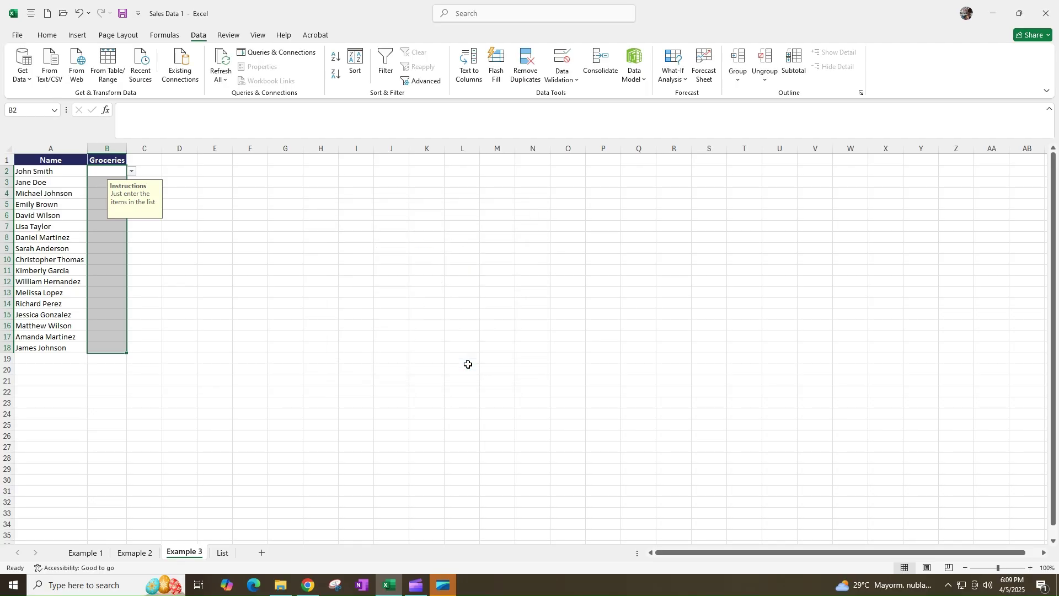
Choose Brocoli for cell B2 and Potatoes for cell B3 from the Groceries dropdown lists.
left_click(118, 172)
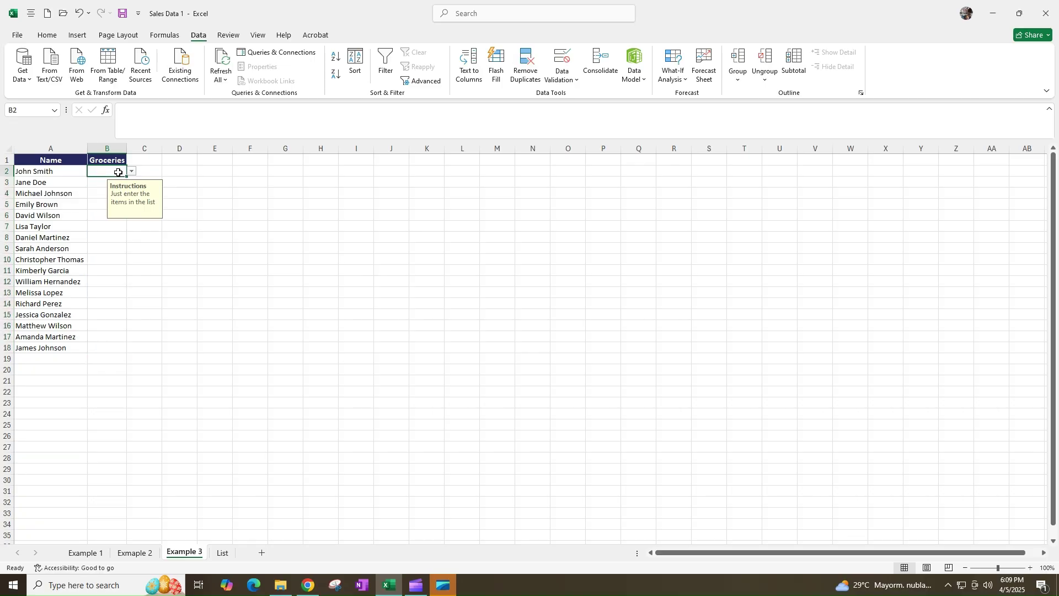
left_click(132, 172)
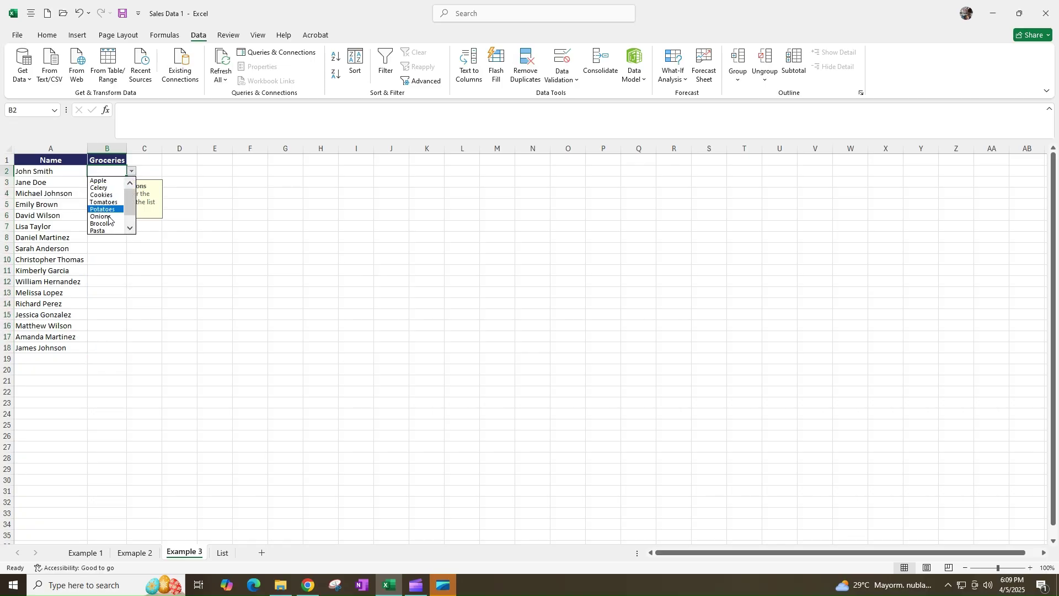
left_click(110, 226)
left_click(119, 182)
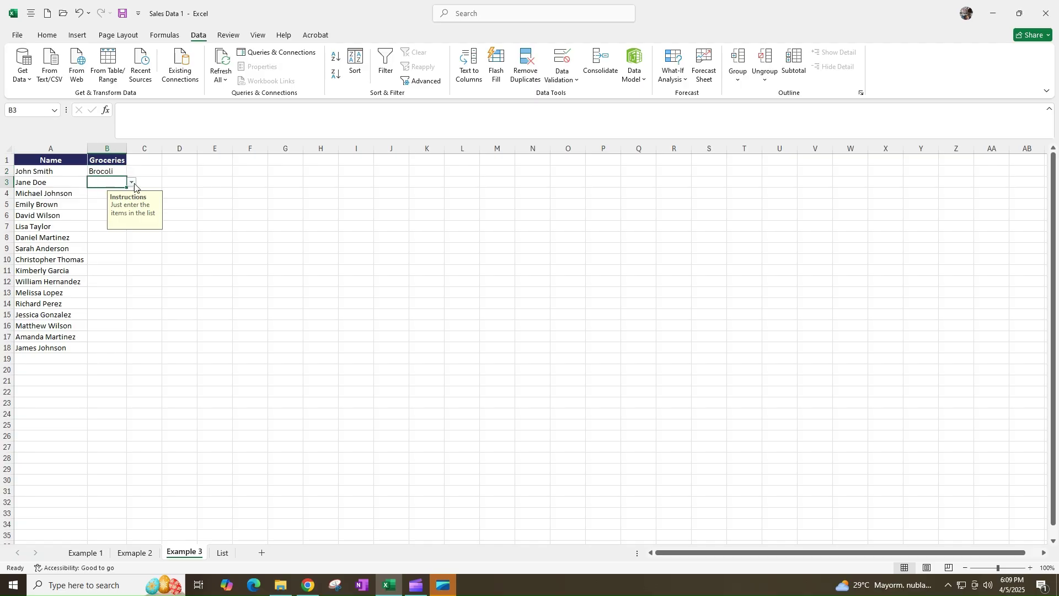
left_click(132, 183)
left_click(104, 220)
Choose Brocoli from the dropdown list in cell B4, and replace that choice with Pasta.
left_click(100, 192)
left_click(131, 193)
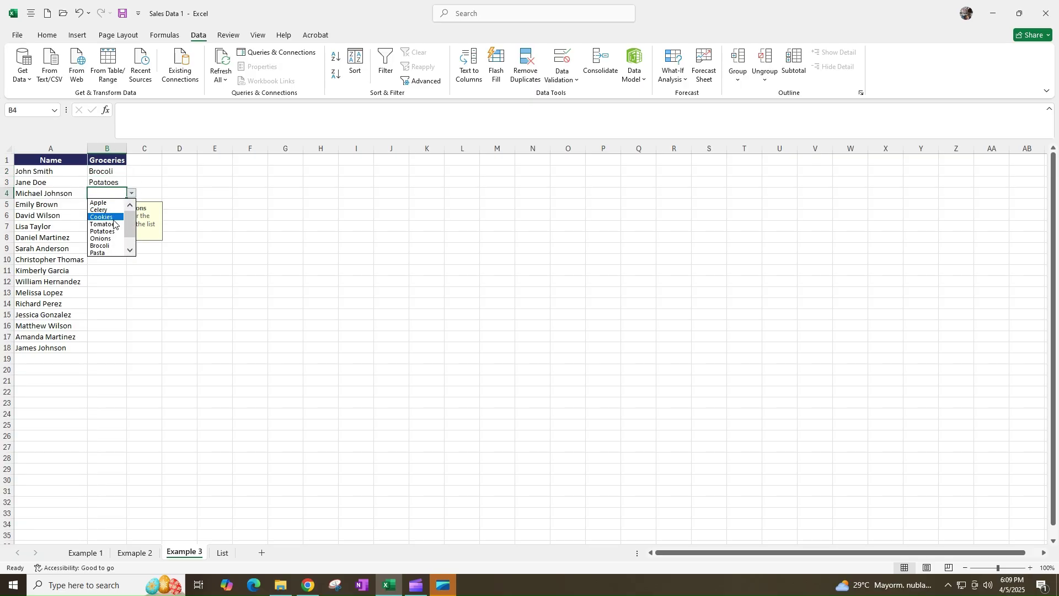
left_click(111, 246)
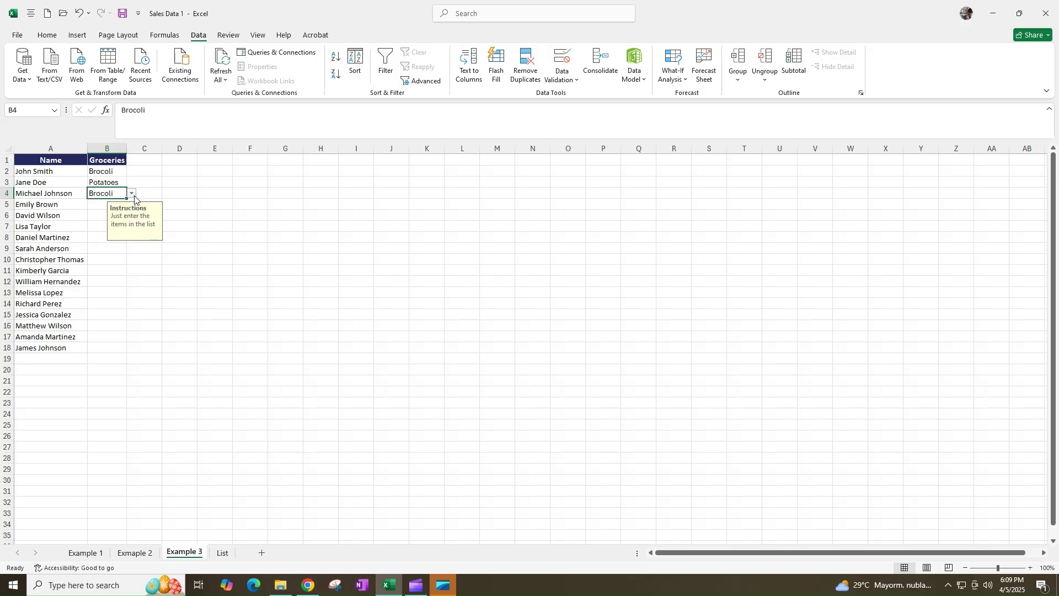
left_click(131, 193)
left_click(111, 238)
Try to enter "Cell phone" in cell B5 of the Groceries column and cancel the entry.
left_click(101, 204)
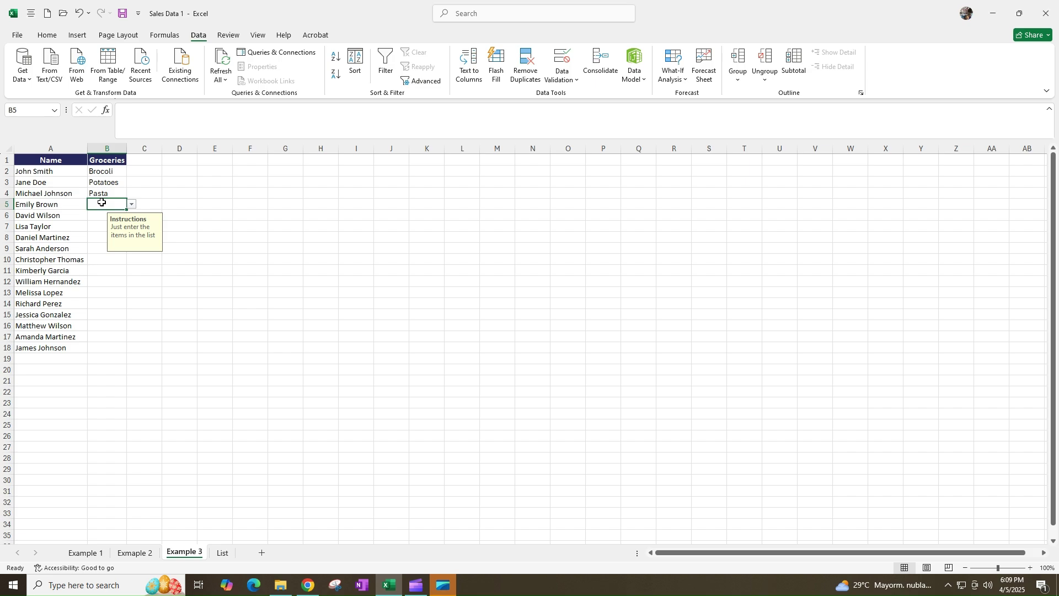
type("Cell phone")
key("Return")
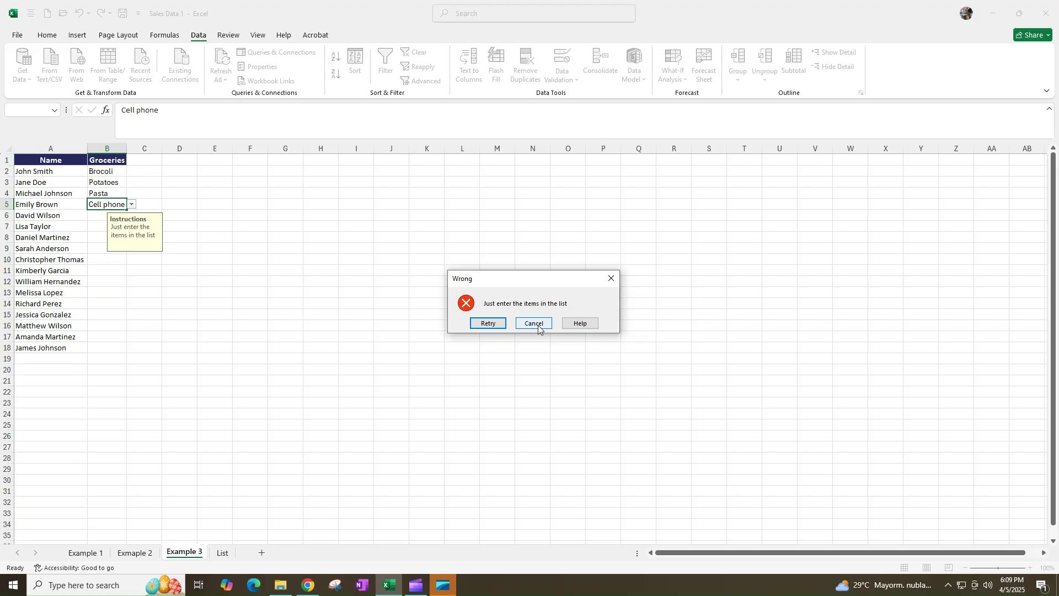
left_click(539, 327)
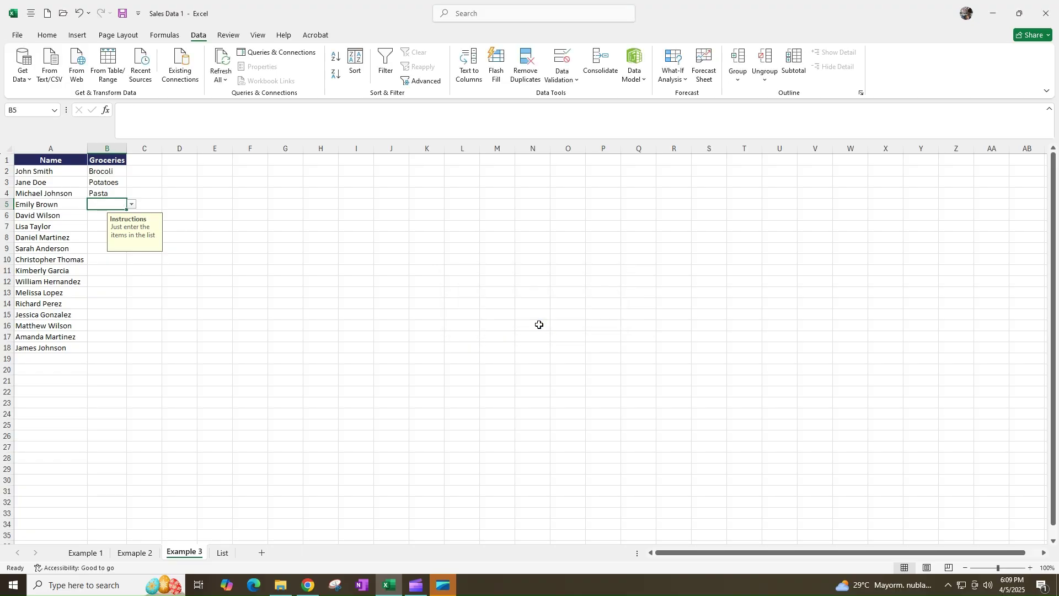